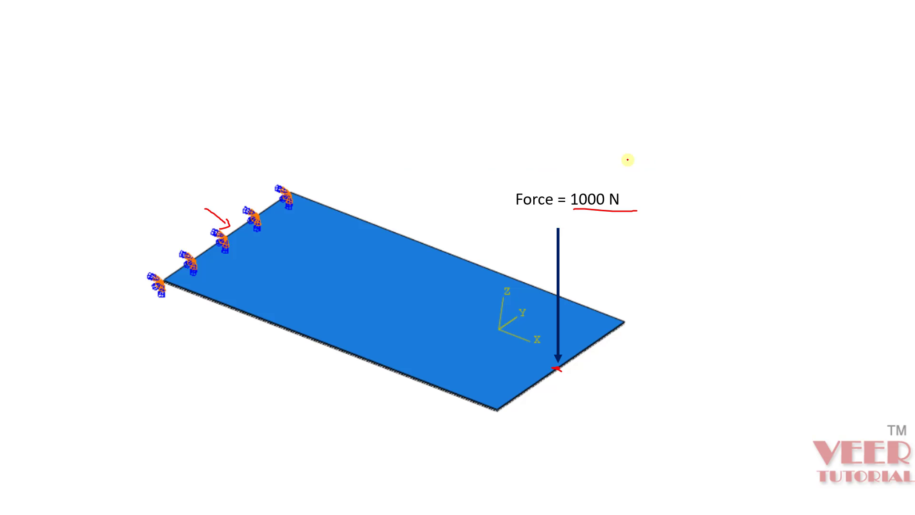
Switch to Abaqus/CAE and create a 3D deformable planar shell part named plate with an approximate size of 5
key(alt+Tab)
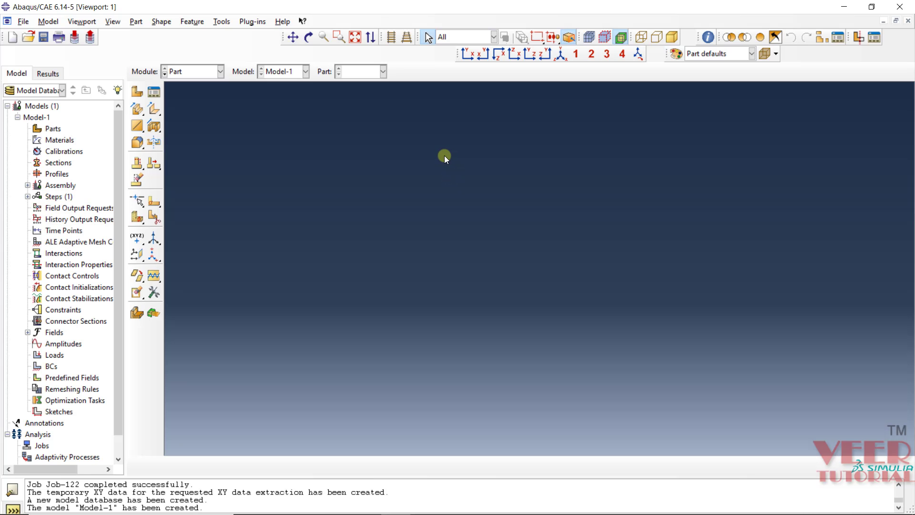
double_click(52, 129)
right_click(49, 130)
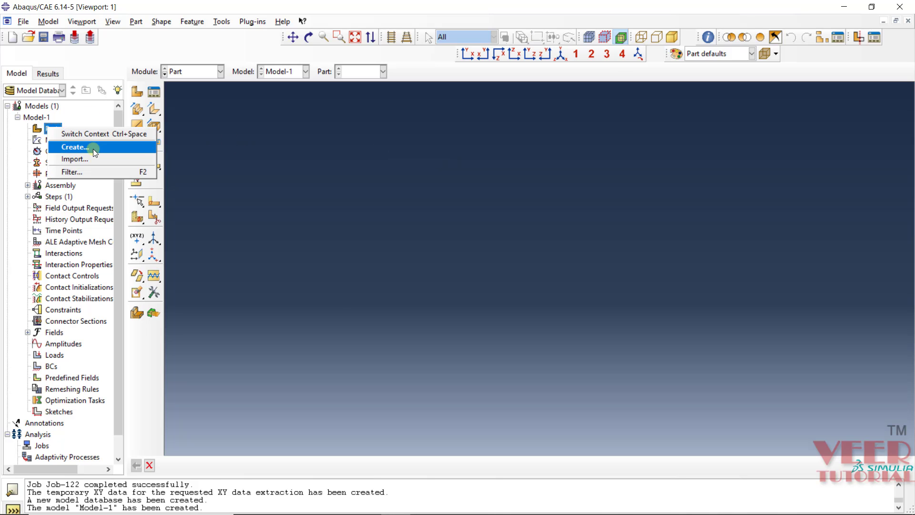
click(93, 149)
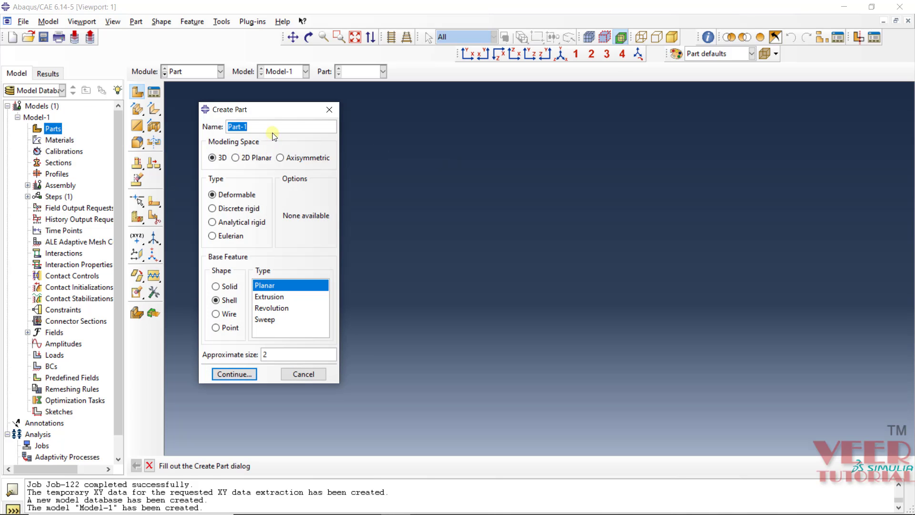
text(plate)
click(285, 286)
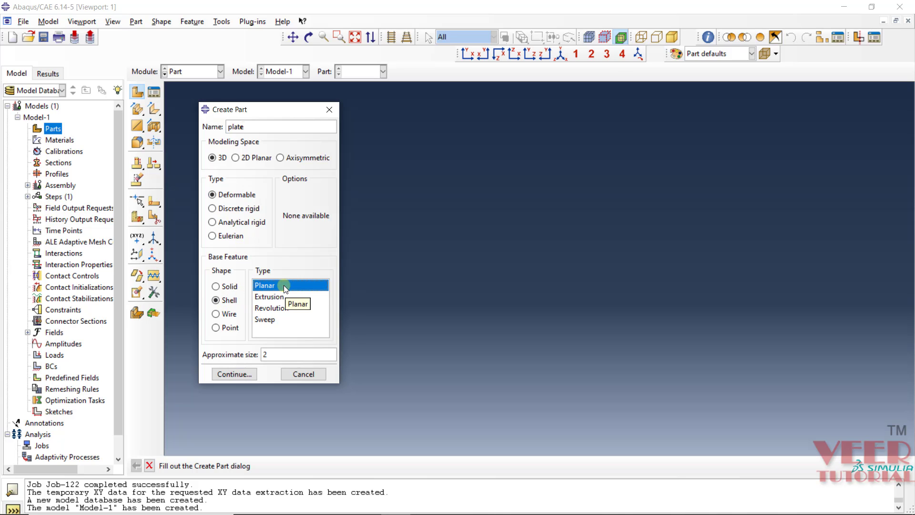
double_click(269, 352)
text(5)
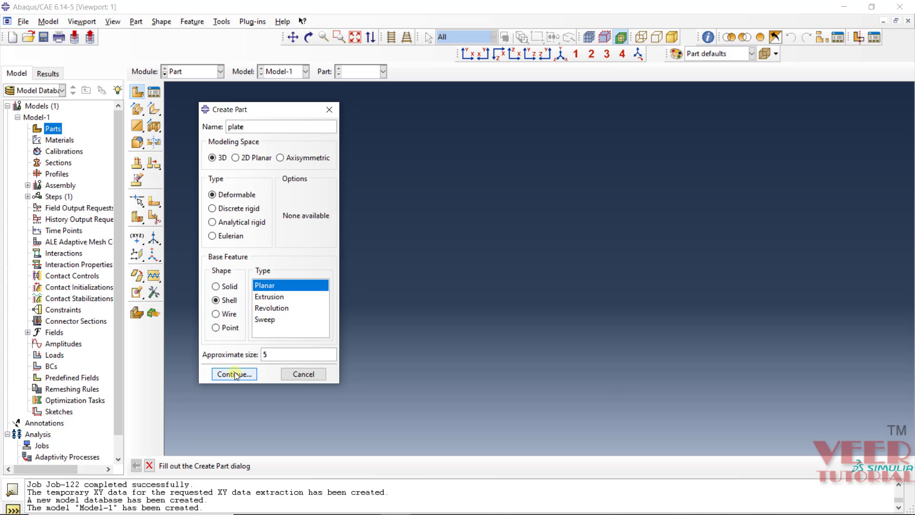
click(235, 374)
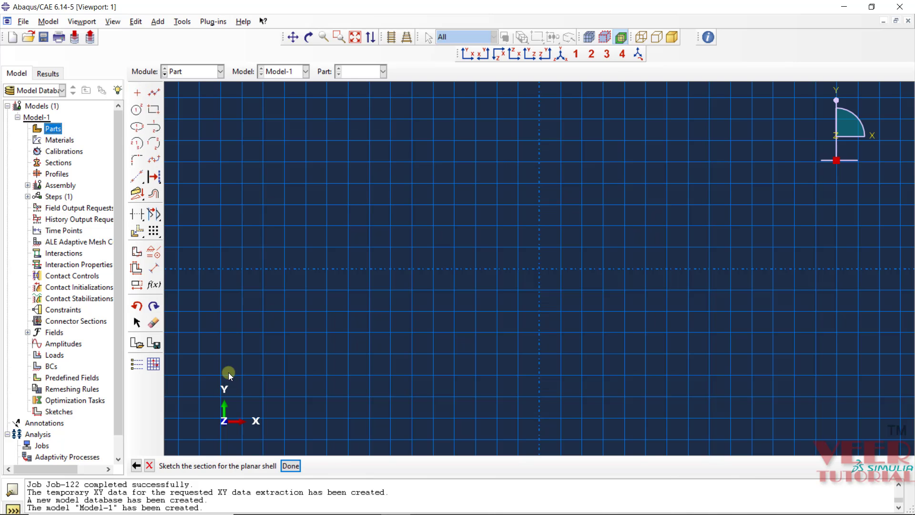
Sketch a rectangle about 1.55 wide and 1.1 high for the planar shell section
click(153, 110)
click(272, 151)
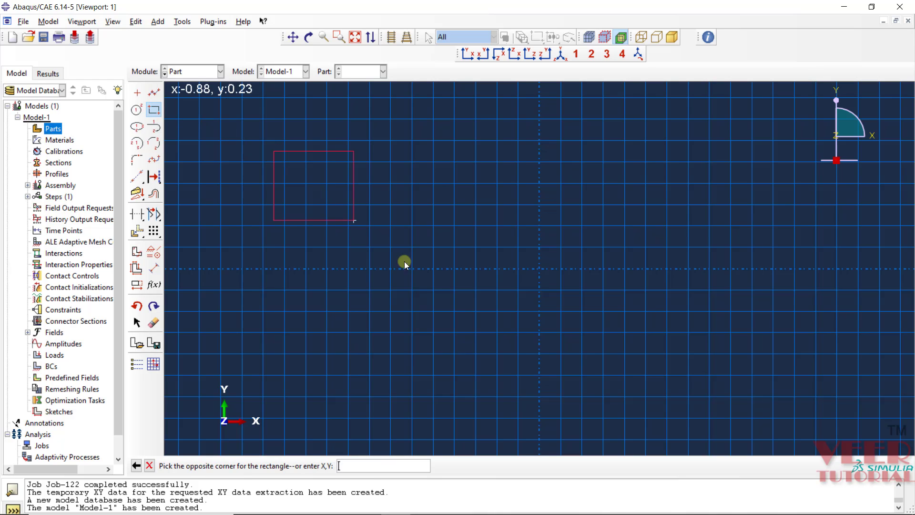
click(604, 386)
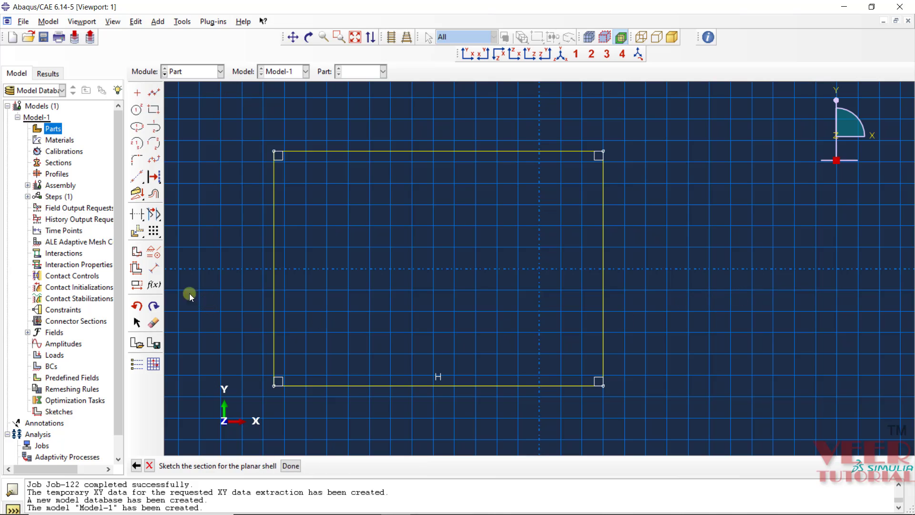
Dimension the rectangle's lower horizontal edge to a length of 0.36
click(153, 270)
click(430, 385)
click(423, 420)
text(0.36)
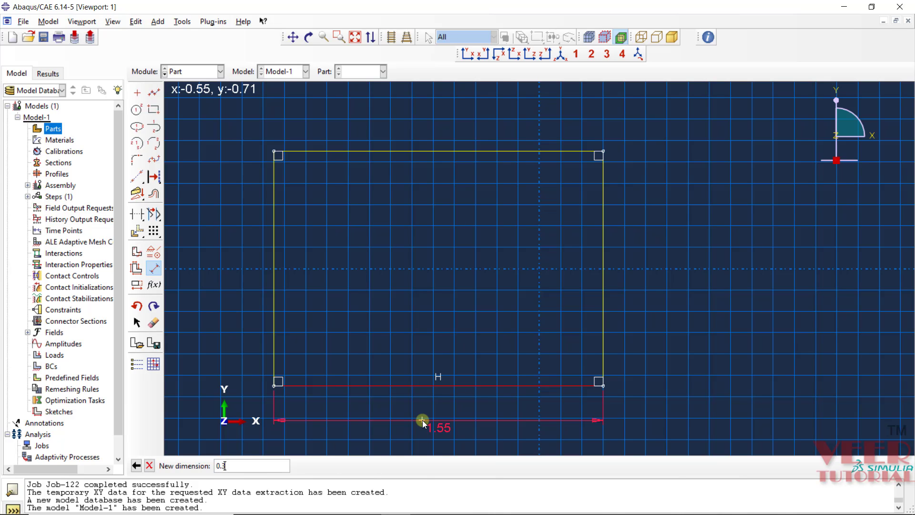
key(Return)
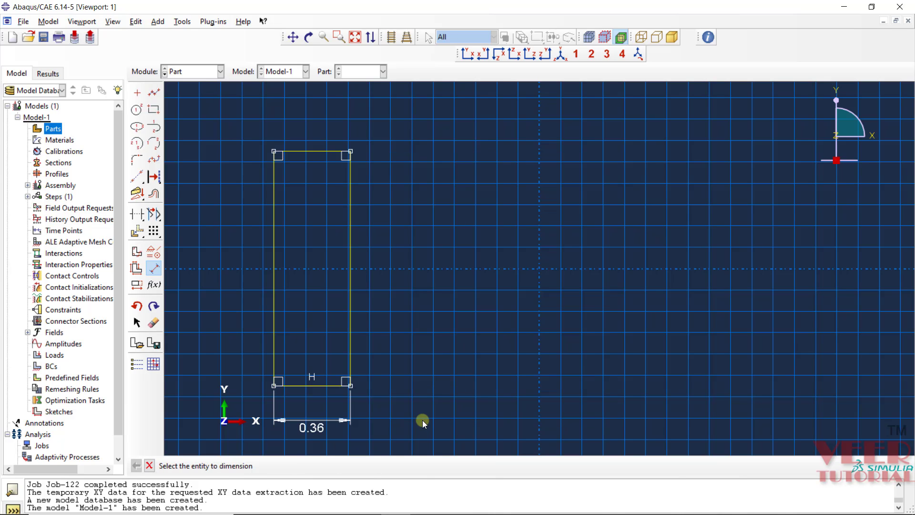
Dimension the rectangle's right vertical edge to a height of 0.24
click(352, 284)
click(473, 278)
text(0)
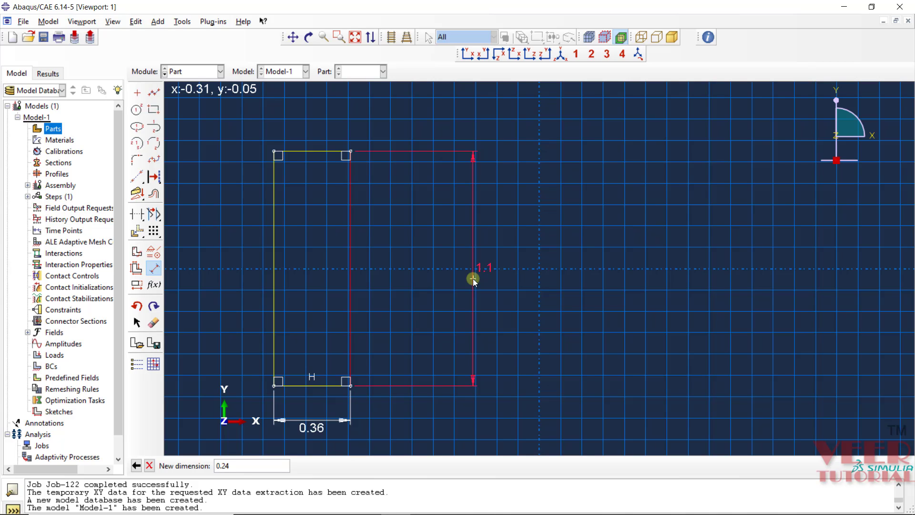
text(.24)
key(Return)
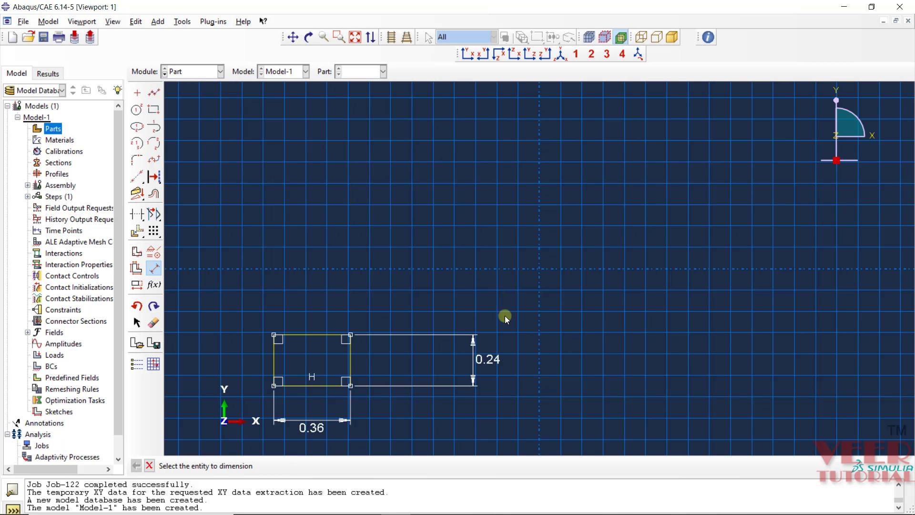
Leave the dimension command and finish the sketch to build the planar shell plate
scroll(290, 365, up, 5)
scroll(348, 334, up, 1)
scroll(410, 162, down, 1)
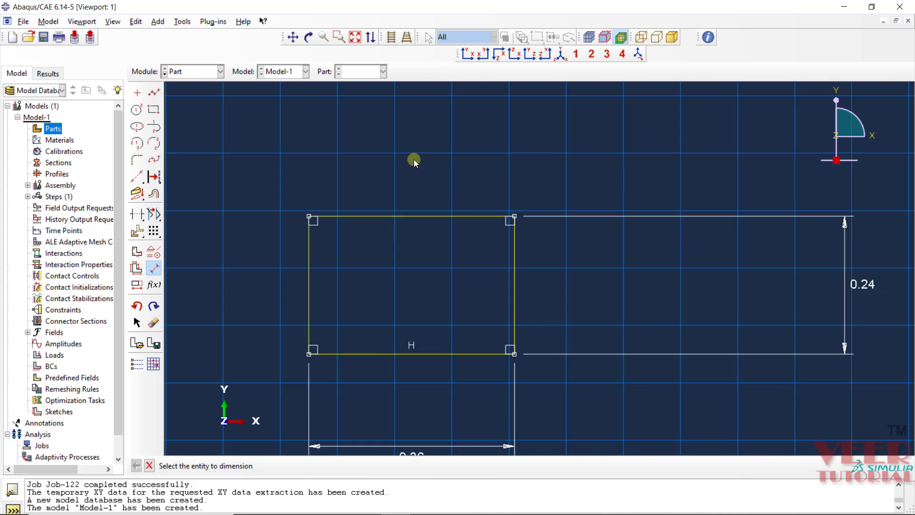
click(150, 467)
click(291, 466)
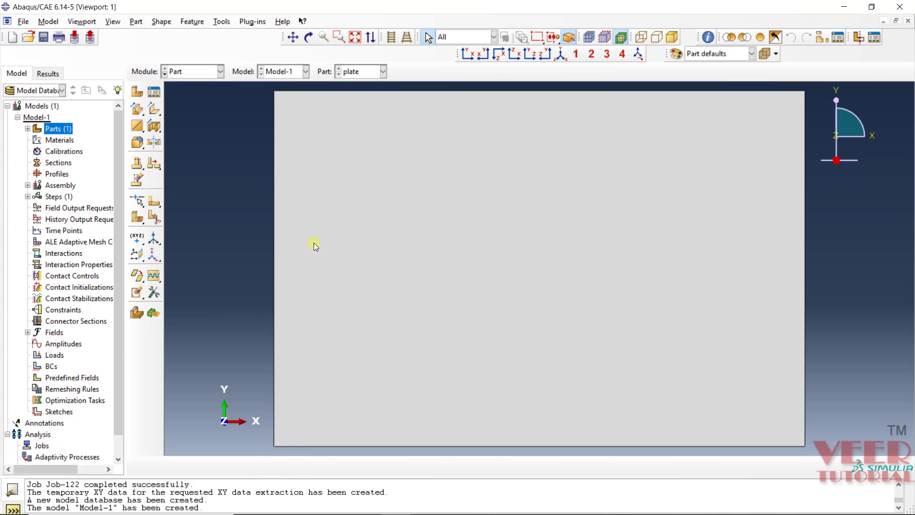
Switch from the Part module to the Property module for the plate part
scroll(402, 242, down, 4)
drag(444, 184, 387, 330)
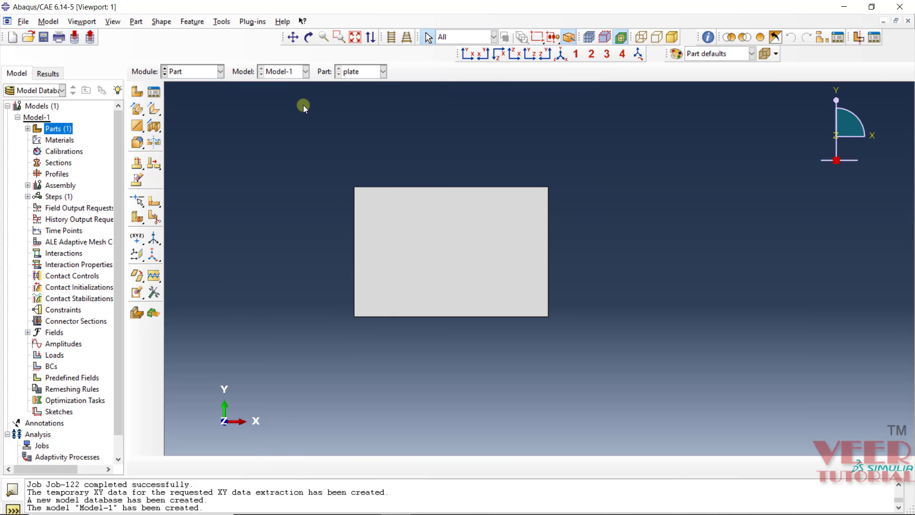
click(195, 73)
click(187, 96)
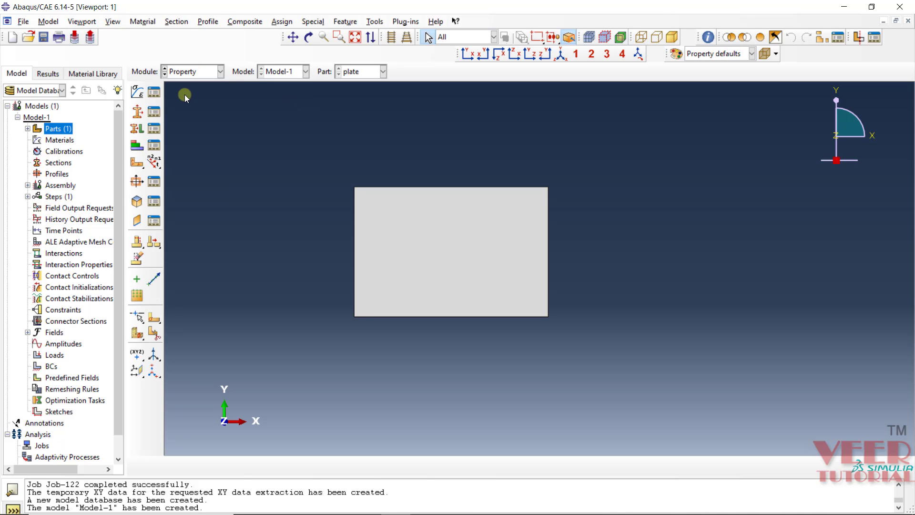
Start a new material definition and name it Steel
click(561, 55)
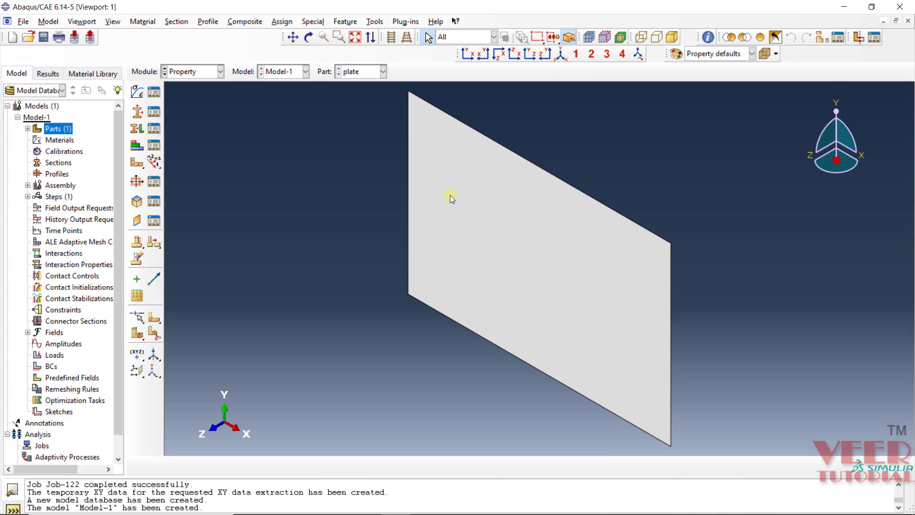
drag(406, 193, 327, 317)
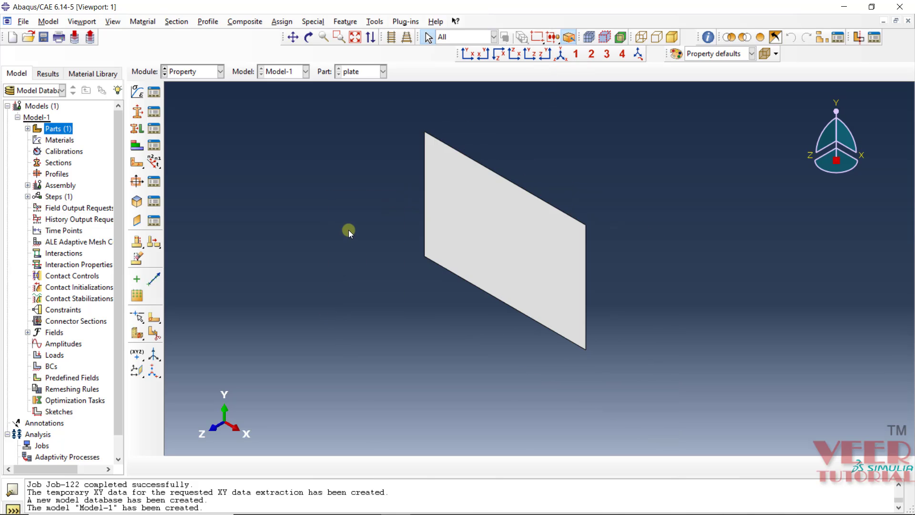
scroll(348, 229, up, 3)
ctrl+alt+drag(465, 157, 521, 245)
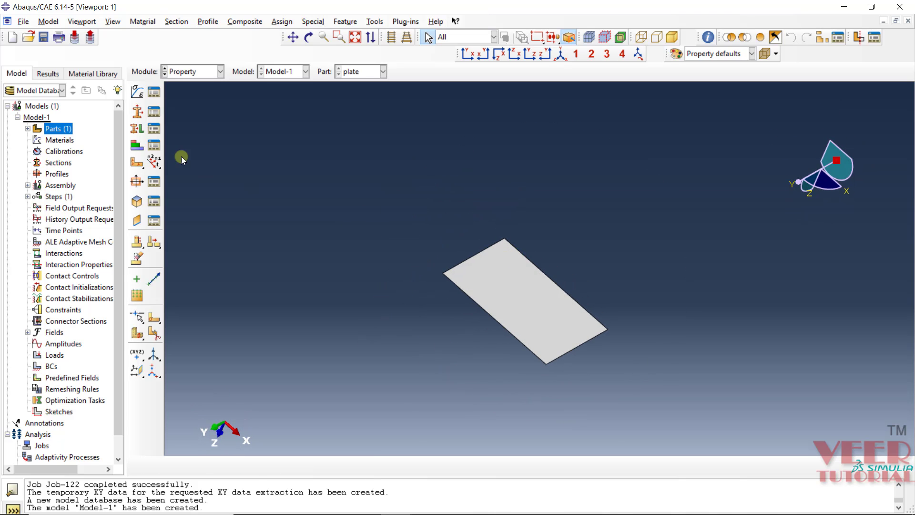
click(154, 93)
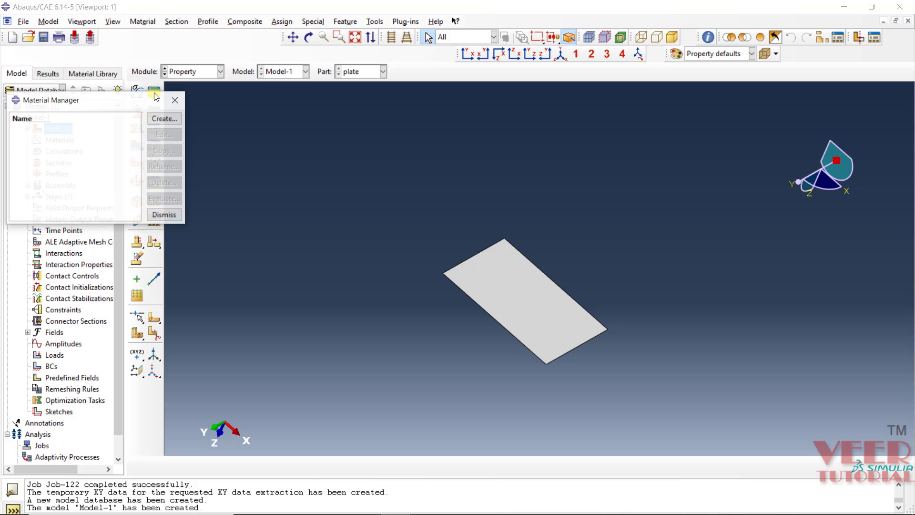
click(164, 119)
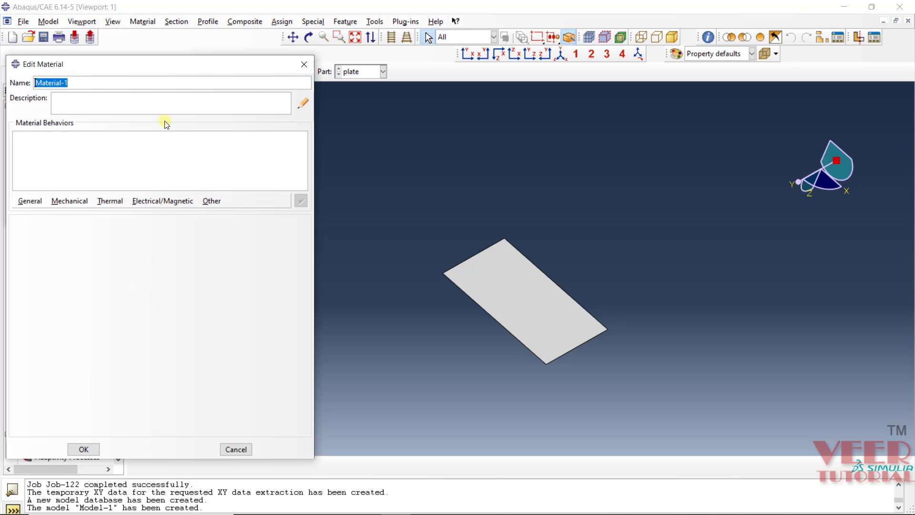
text(Stee)
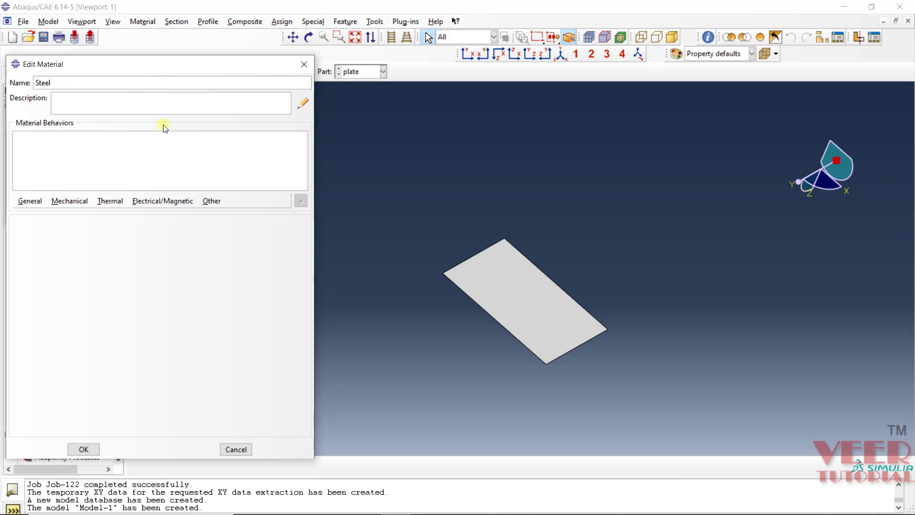
text(l)
Add a uniform mass density of 7850 to the Steel material
click(37, 202)
click(38, 210)
click(56, 319)
click(55, 319)
text(7850)
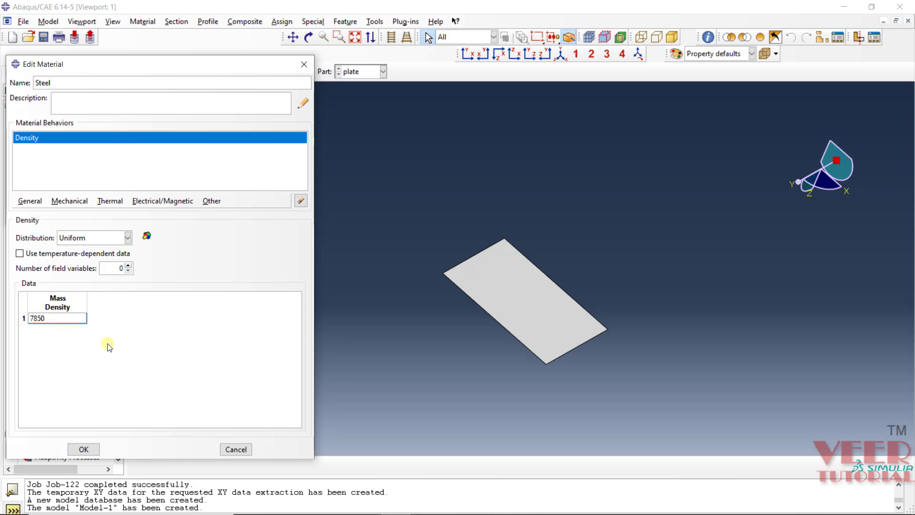
key(Return)
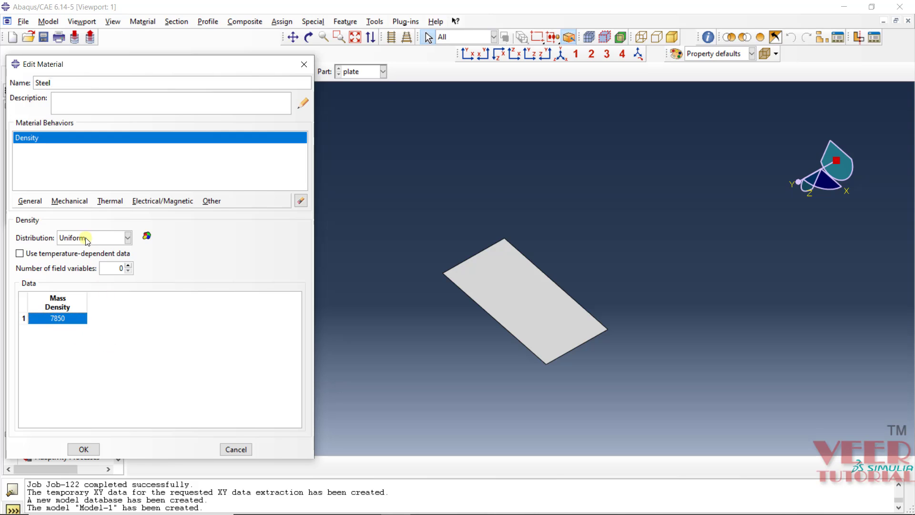
Add isotropic elasticity to Steel with Young's modulus 210e9 and Poisson's ratio 0.3, then save the material and close the Material Manager
click(72, 204)
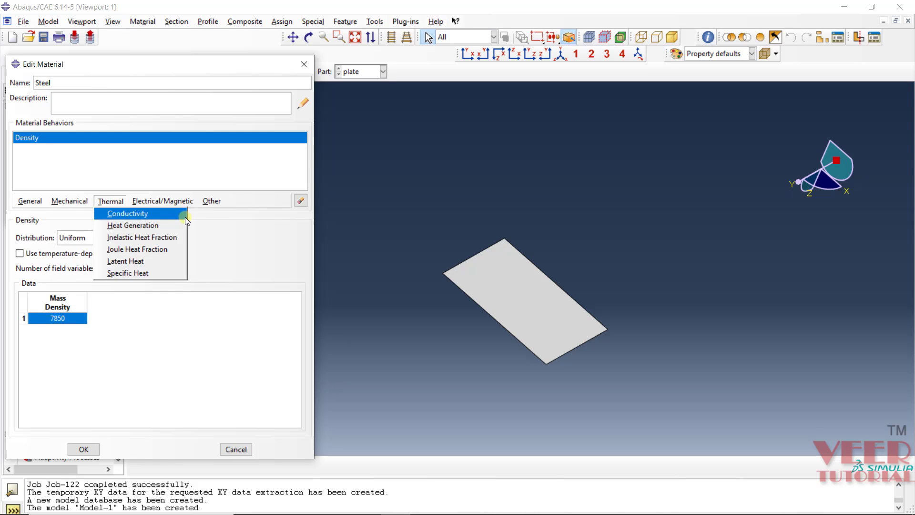
mouse_move(89, 213)
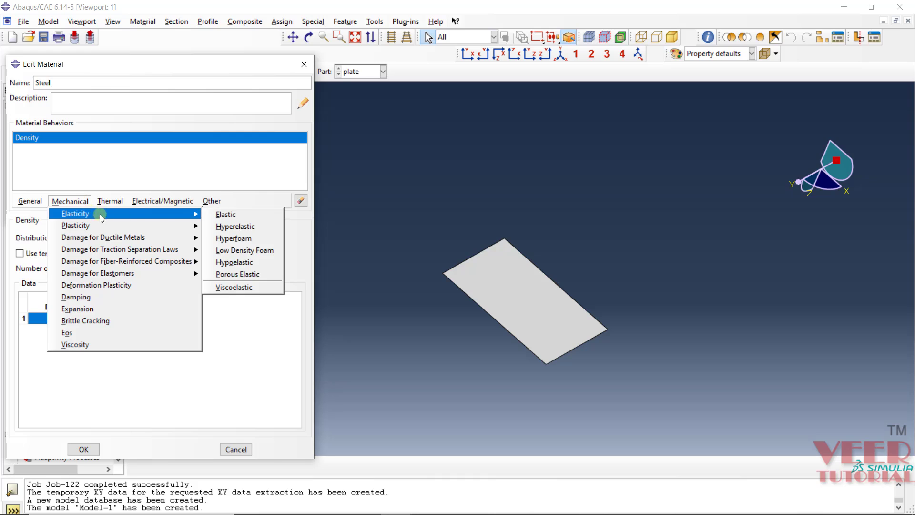
click(219, 213)
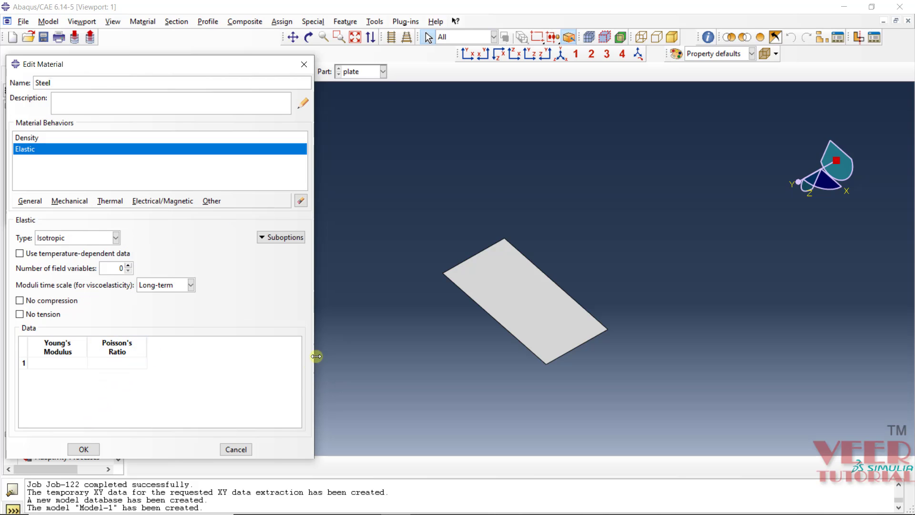
key(alt+Tab)
click(88, 420)
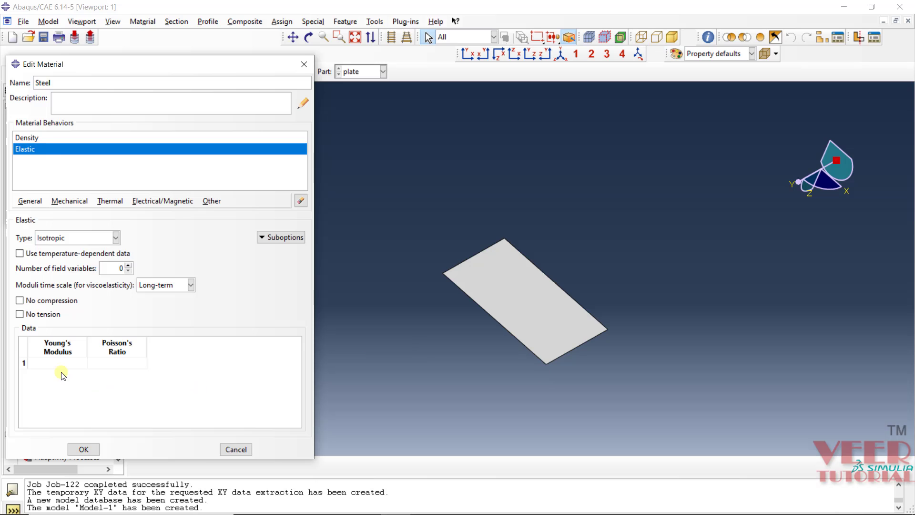
click(61, 369)
text(210e9)
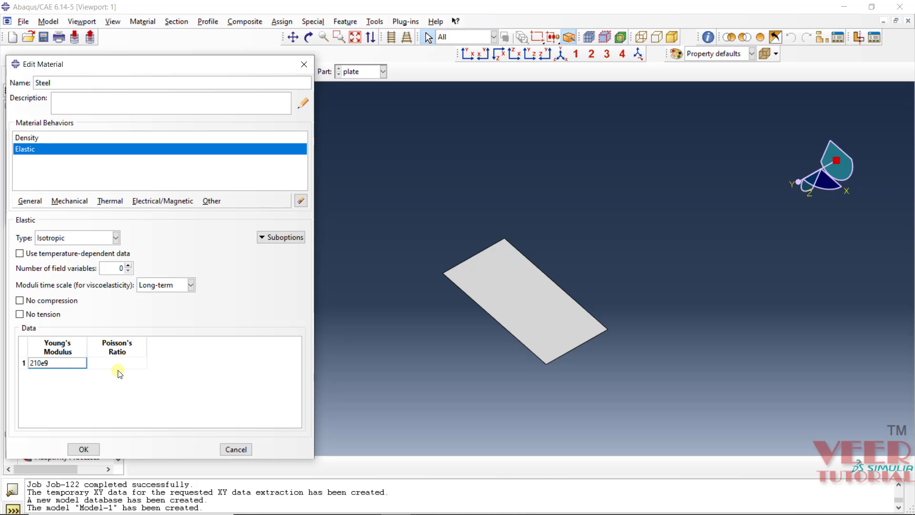
click(120, 365)
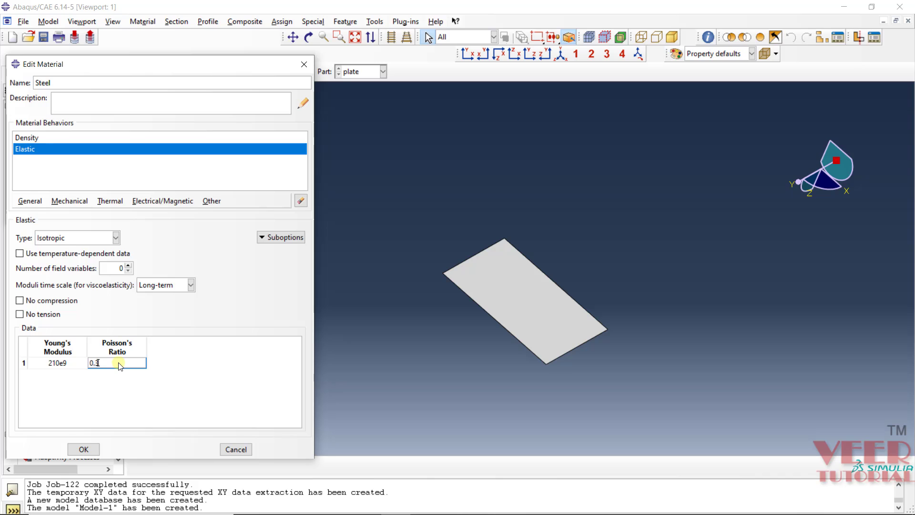
text(0.3)
click(84, 449)
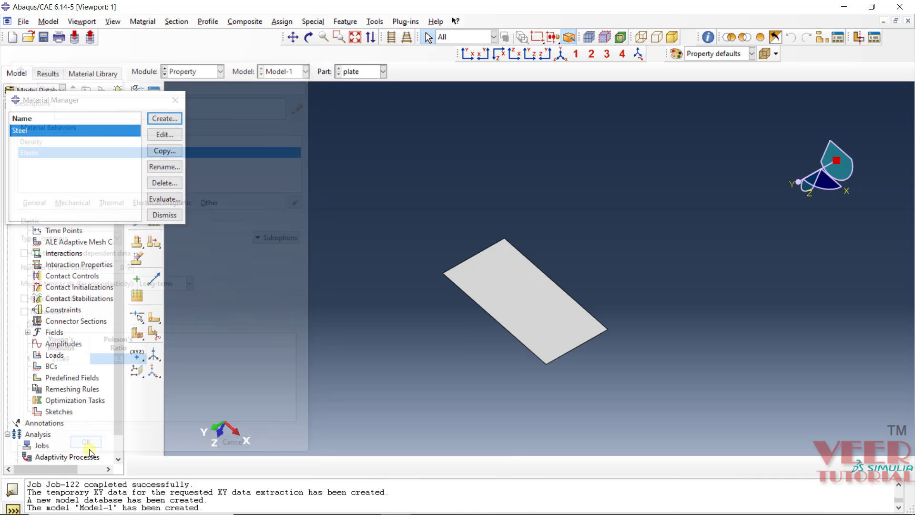
click(162, 214)
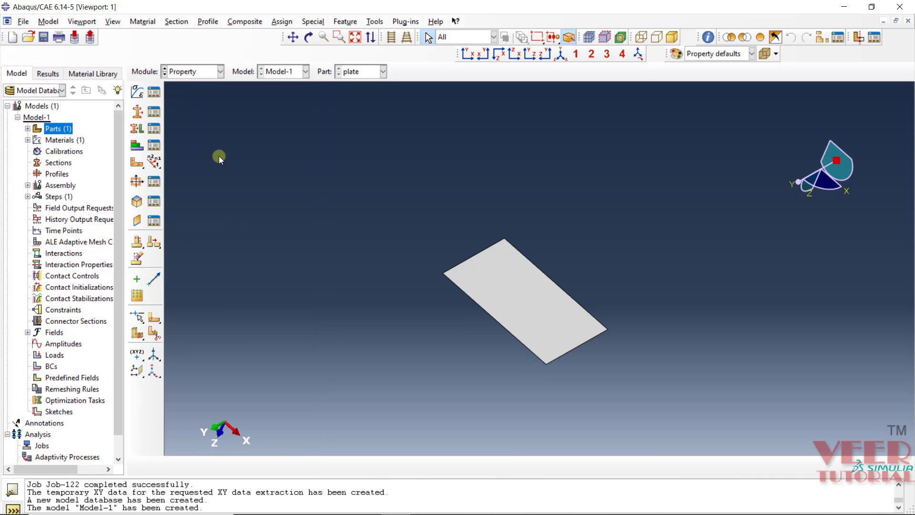
Start a new homogeneous shell section and name it Section-plate
click(151, 112)
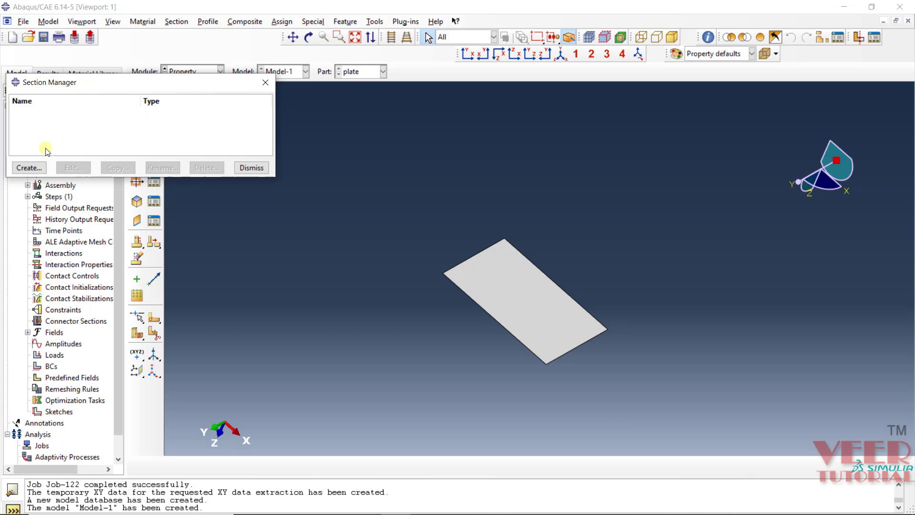
click(30, 168)
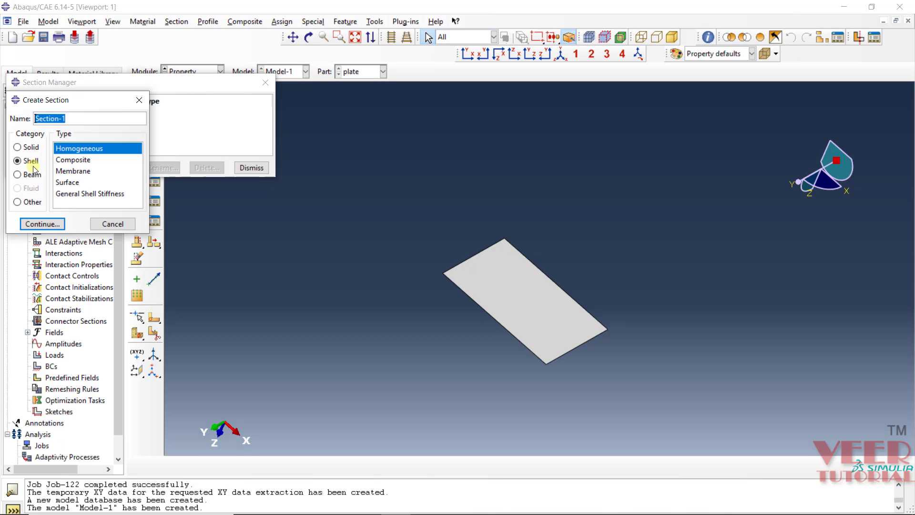
click(64, 120)
drag(61, 119, 73, 114)
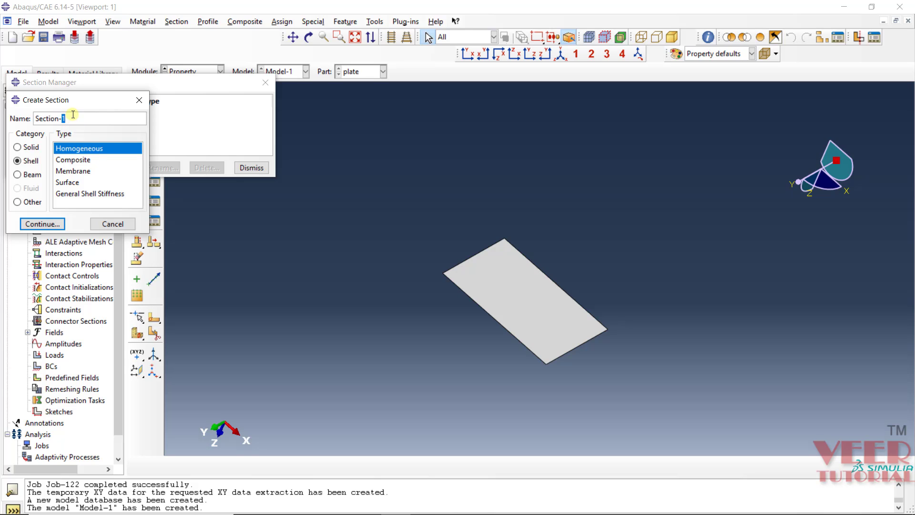
text(plate)
key(Tab)
click(98, 149)
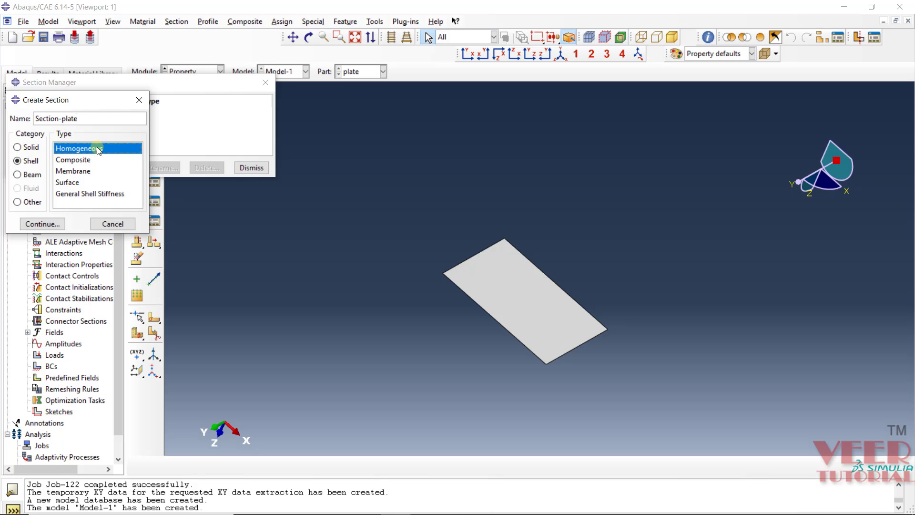
click(43, 224)
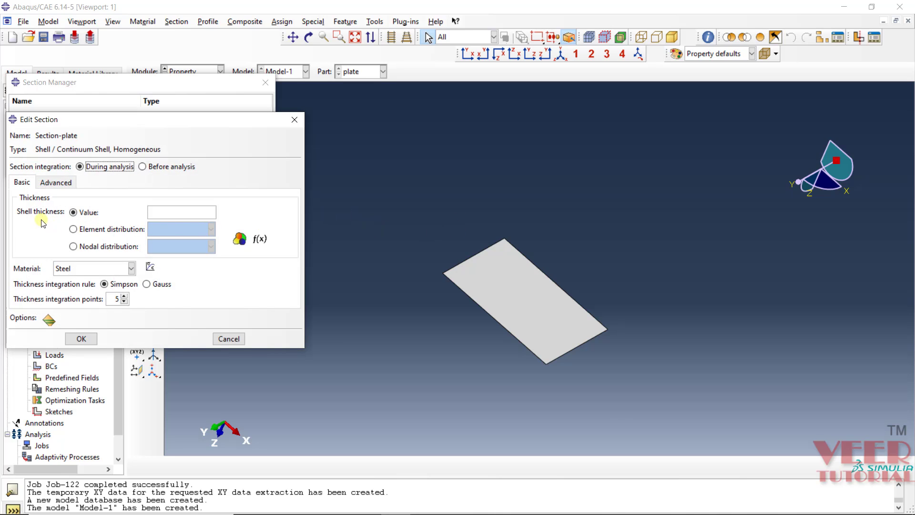
Set Section-plate's shell thickness to 0.002 with Steel as its material, then save the section and close the Section Manager
click(179, 213)
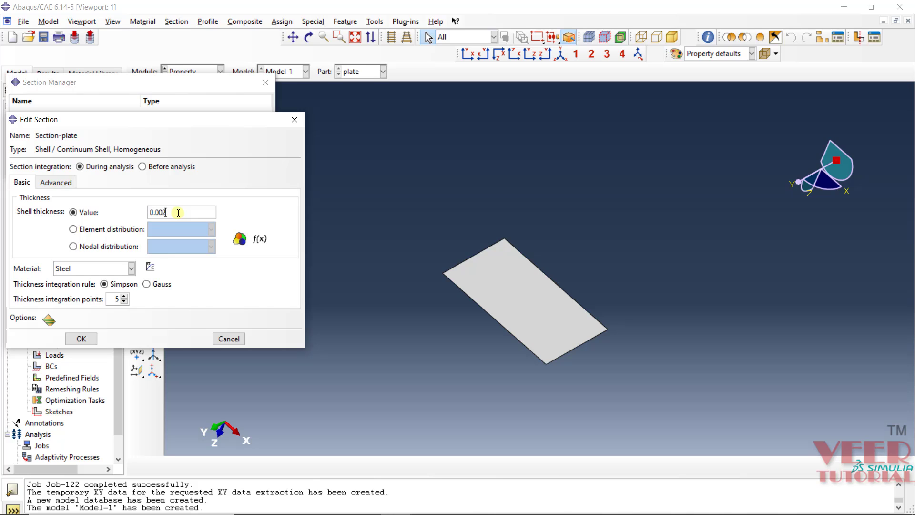
click(132, 269)
click(87, 285)
click(82, 338)
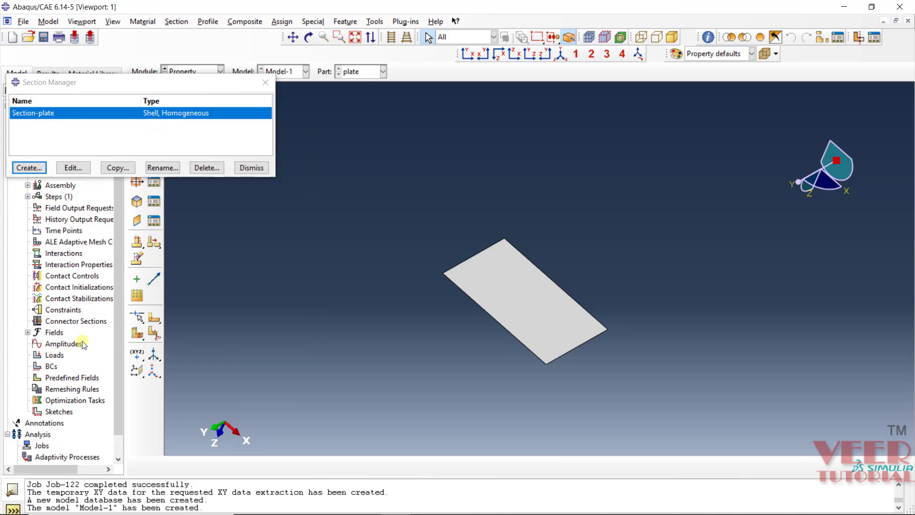
click(252, 168)
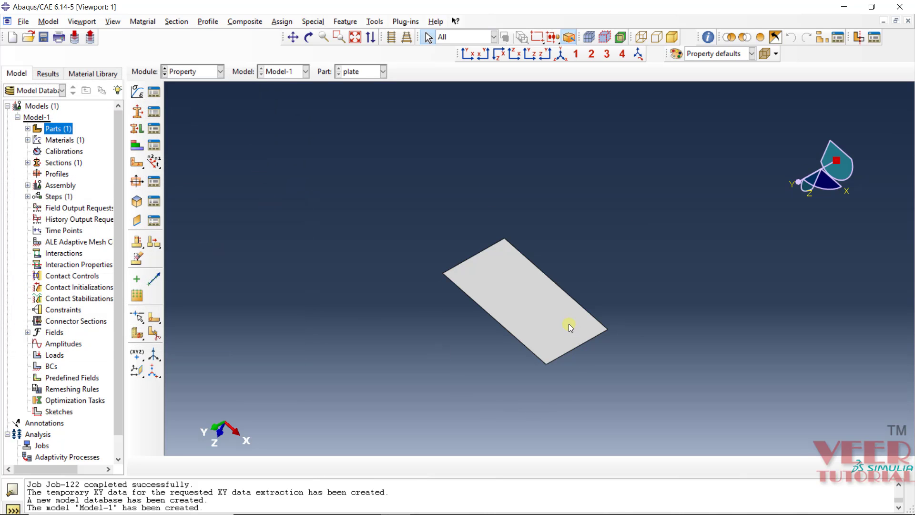
Assign Section-plate to the whole plate with thickness from section and middle surface offset, then close the Section Assignment Manager
click(154, 128)
click(38, 222)
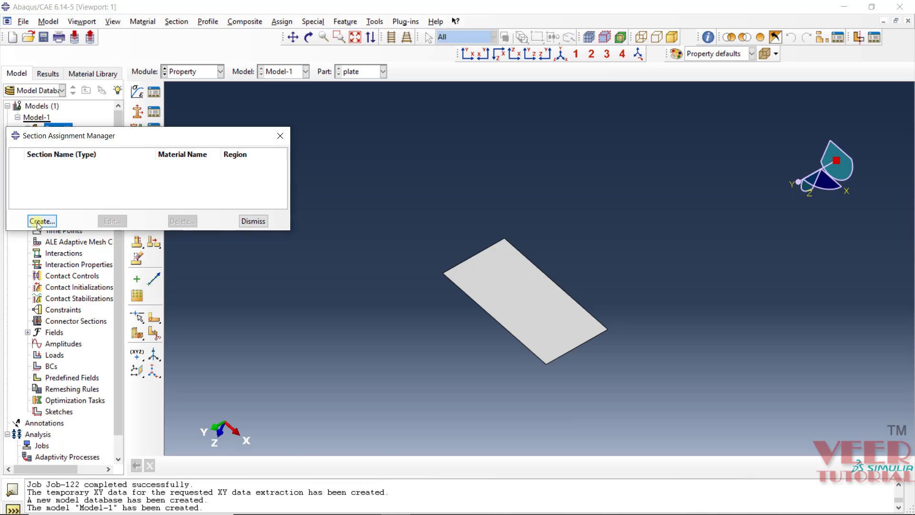
click(538, 302)
click(410, 465)
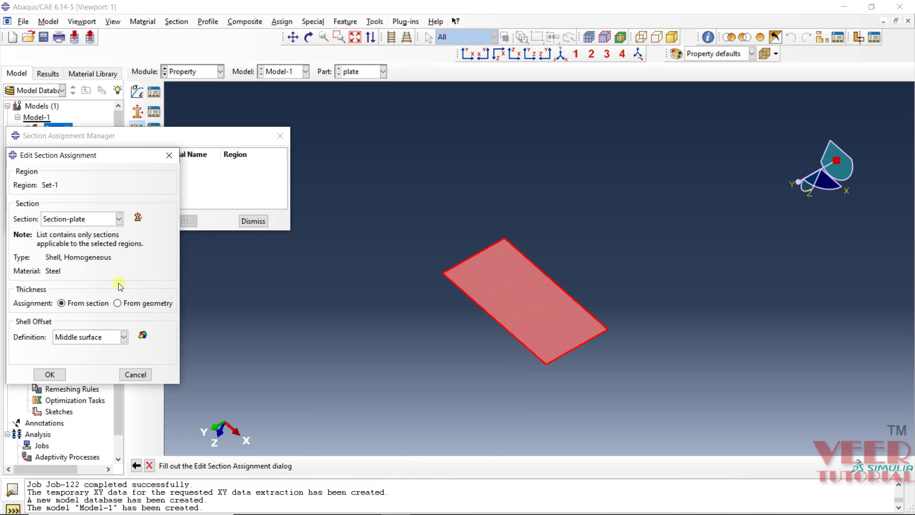
click(76, 219)
click(74, 233)
click(106, 337)
click(106, 337)
click(50, 370)
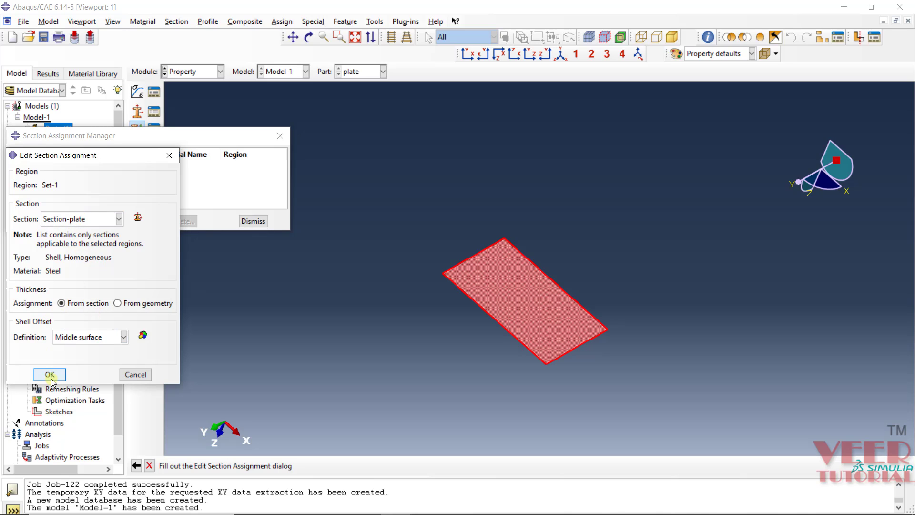
click(253, 221)
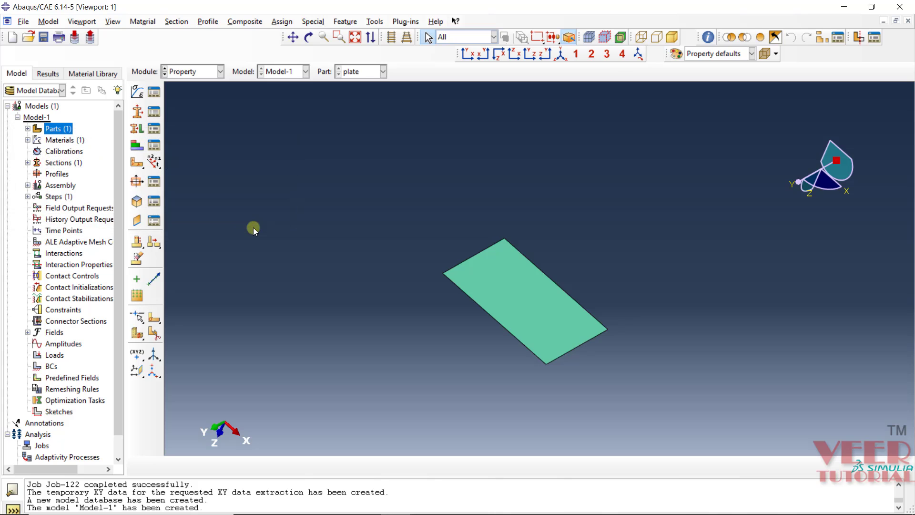
Turn on shell thickness rendering with scale factor 1 in the part display options and inspect the plate's edges and corner
scroll(605, 341, down, 4)
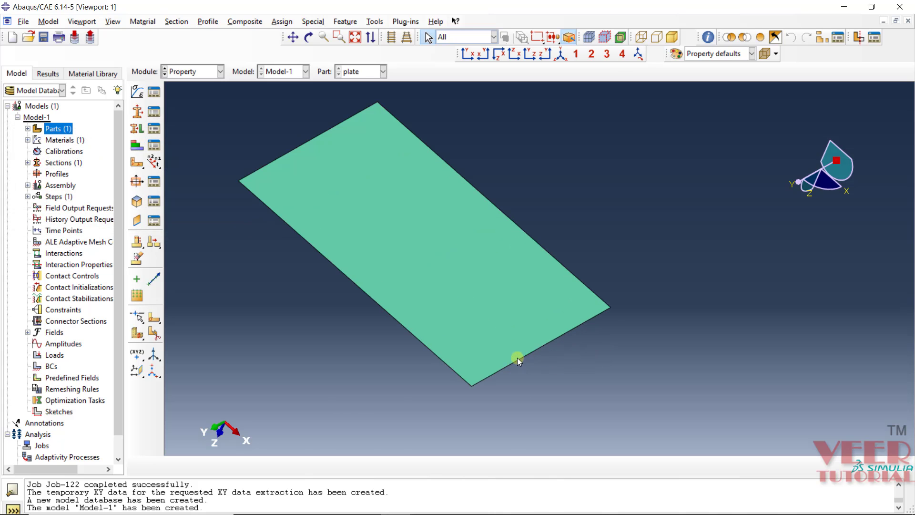
ctrl+alt+drag(746, 295, 490, 307)
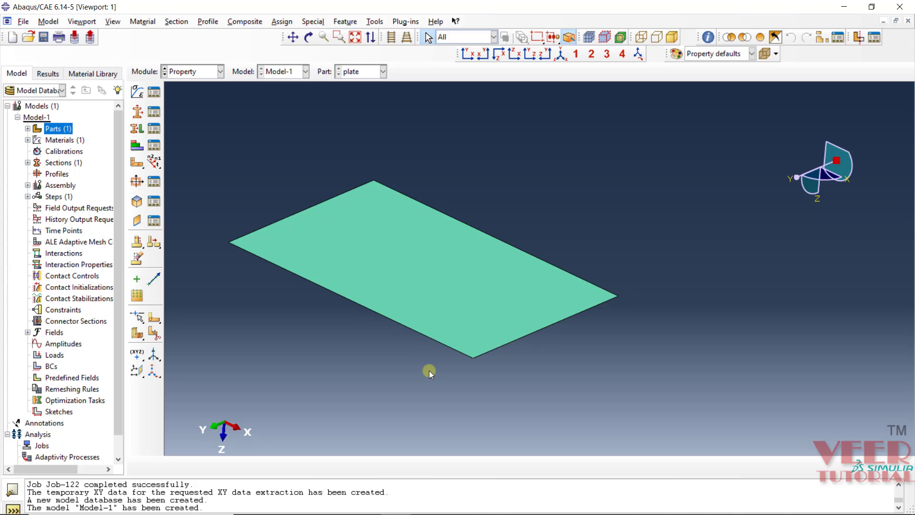
click(113, 22)
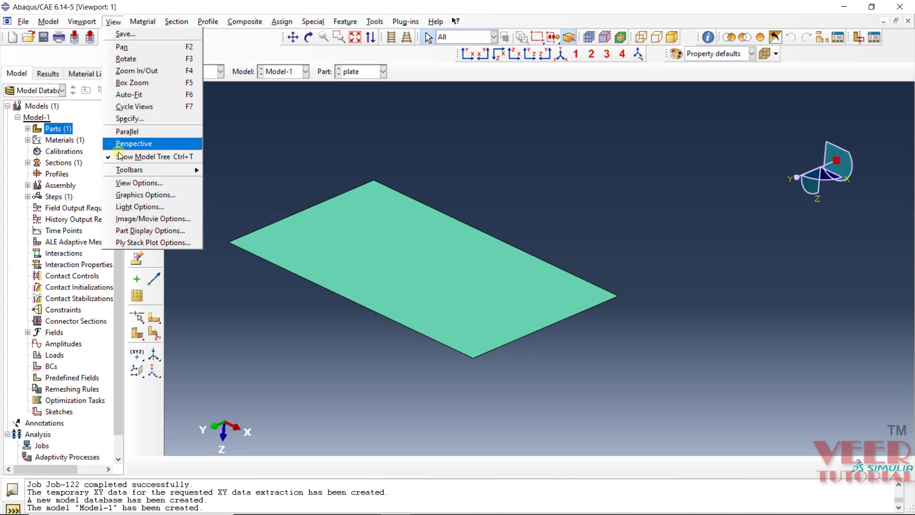
click(156, 232)
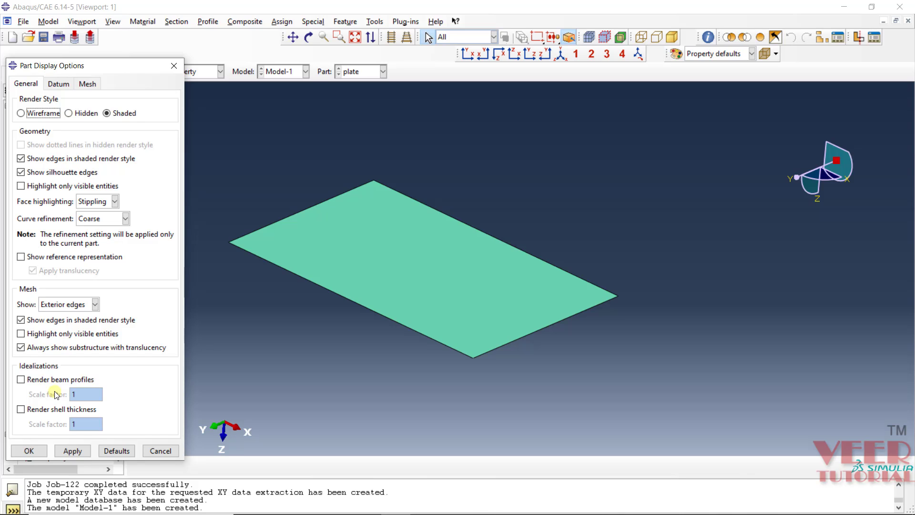
click(21, 409)
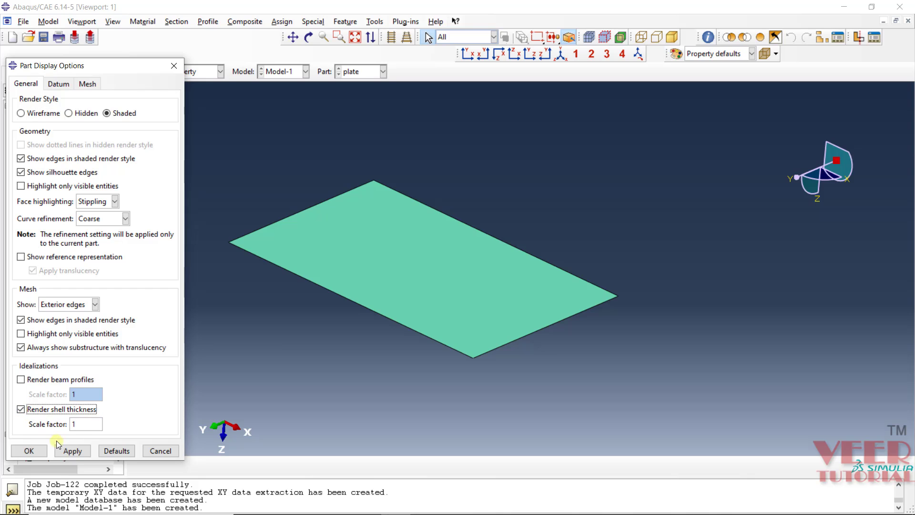
click(71, 451)
click(29, 453)
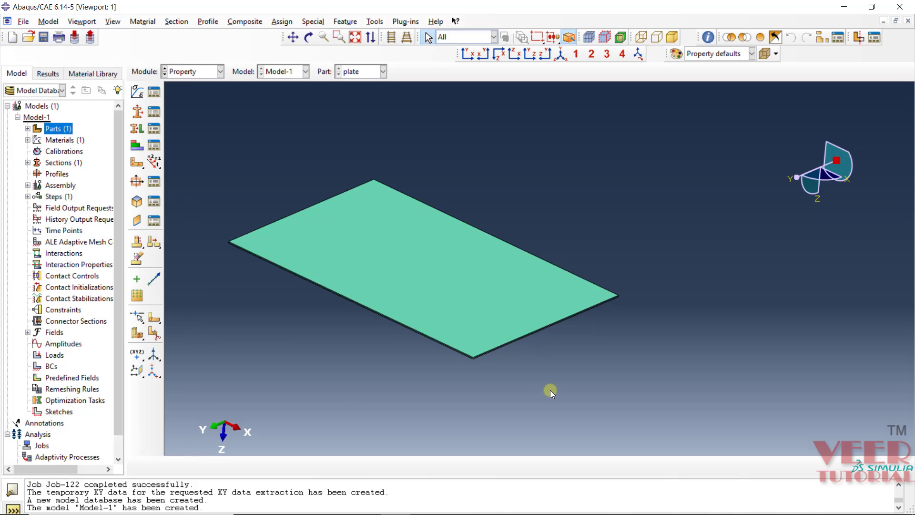
scroll(479, 366, down, 6)
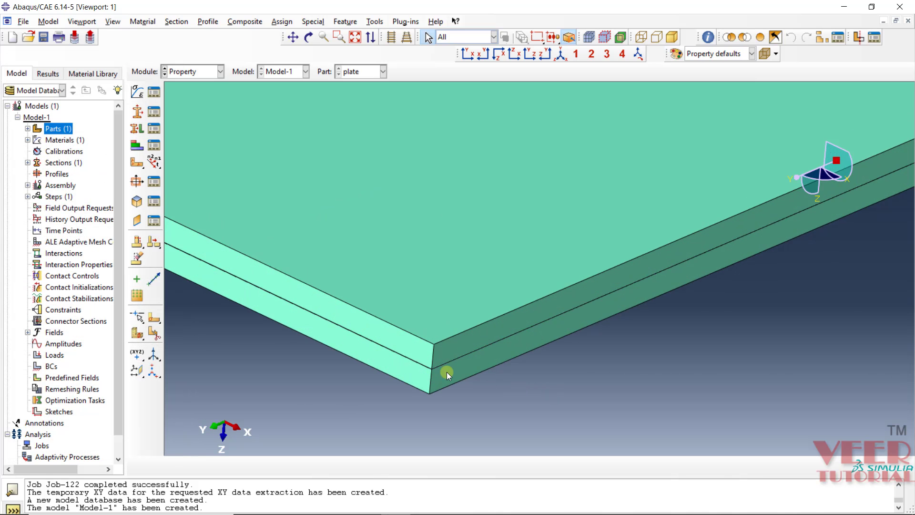
scroll(425, 282, up, 5)
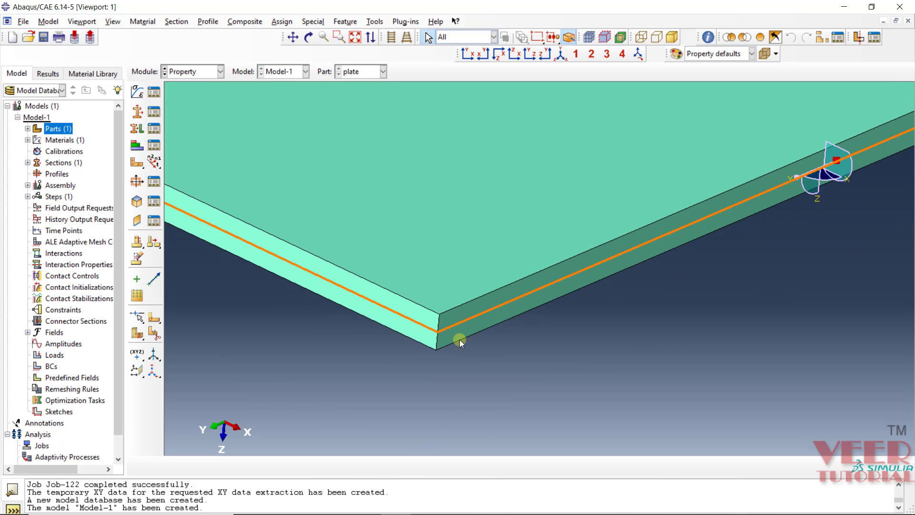
scroll(440, 344, up, 8)
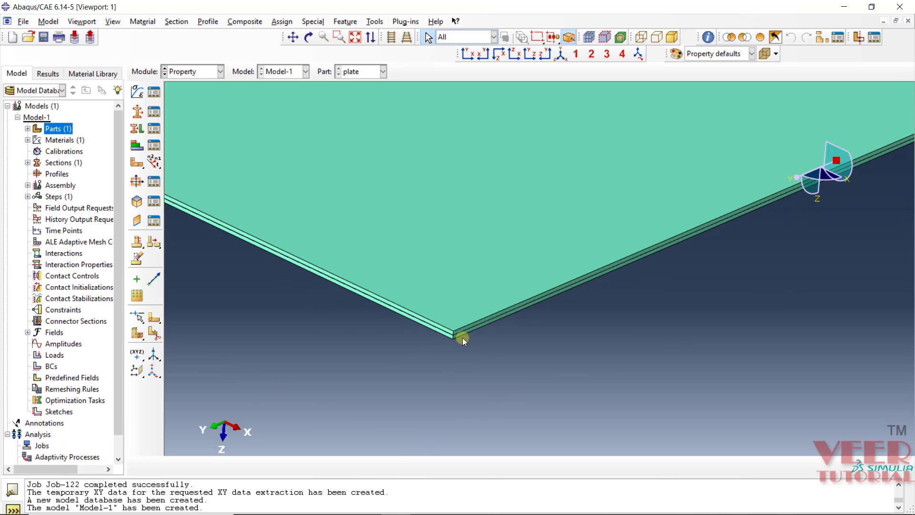
Turn off shell thickness rendering in the part display options
click(114, 21)
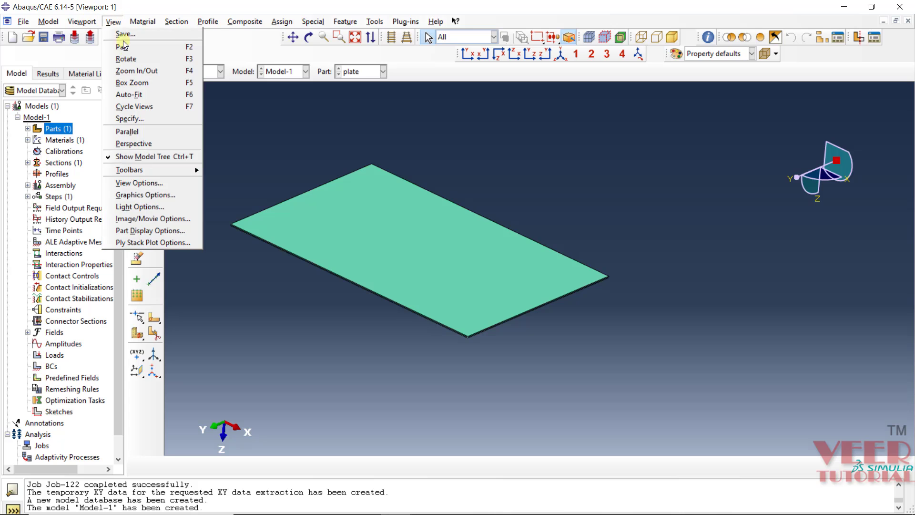
click(145, 229)
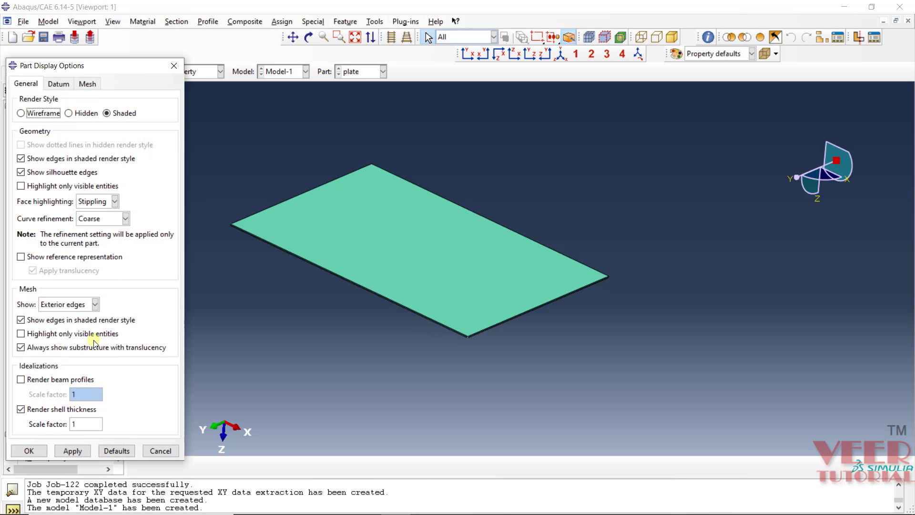
click(21, 410)
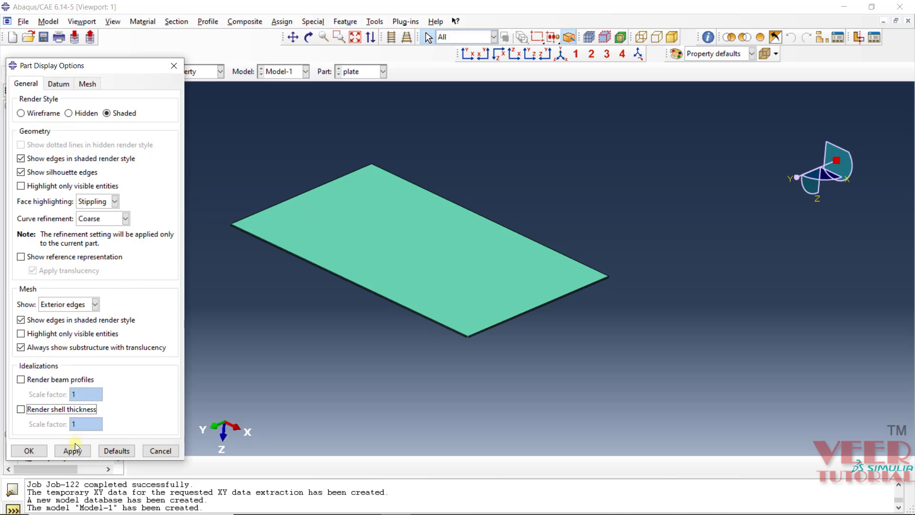
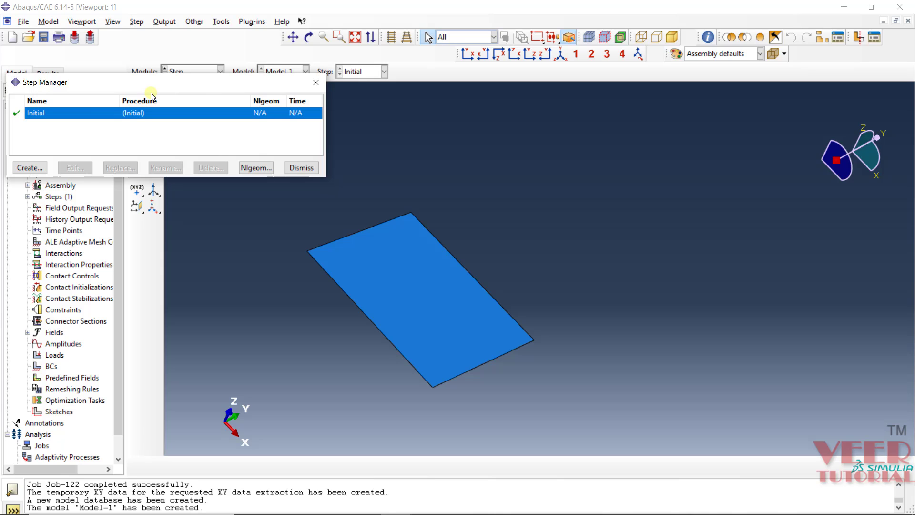
Start a linear perturbation Frequency step named modal after the Initial step
click(30, 168)
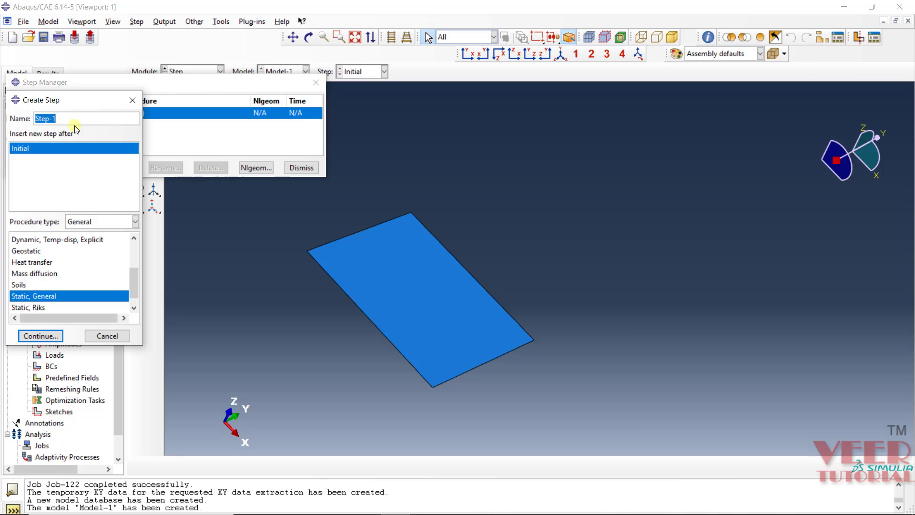
text(modal)
click(112, 222)
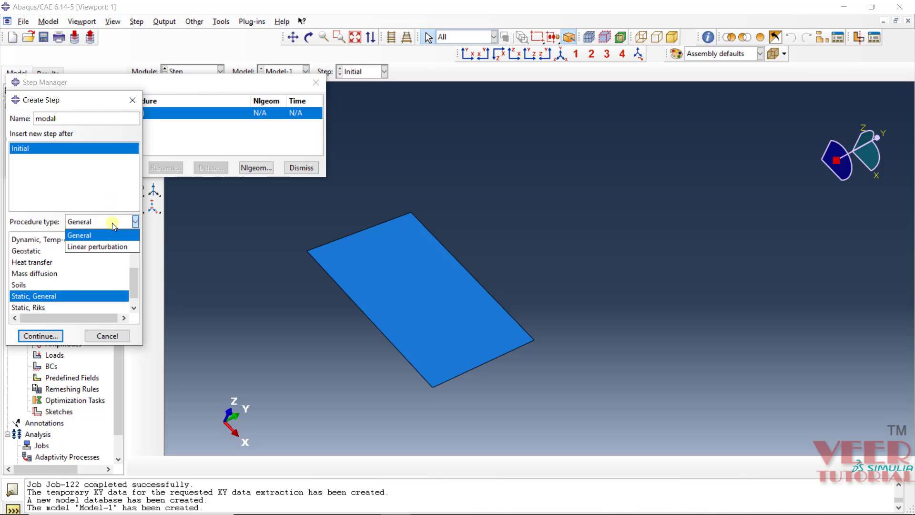
click(101, 246)
click(22, 251)
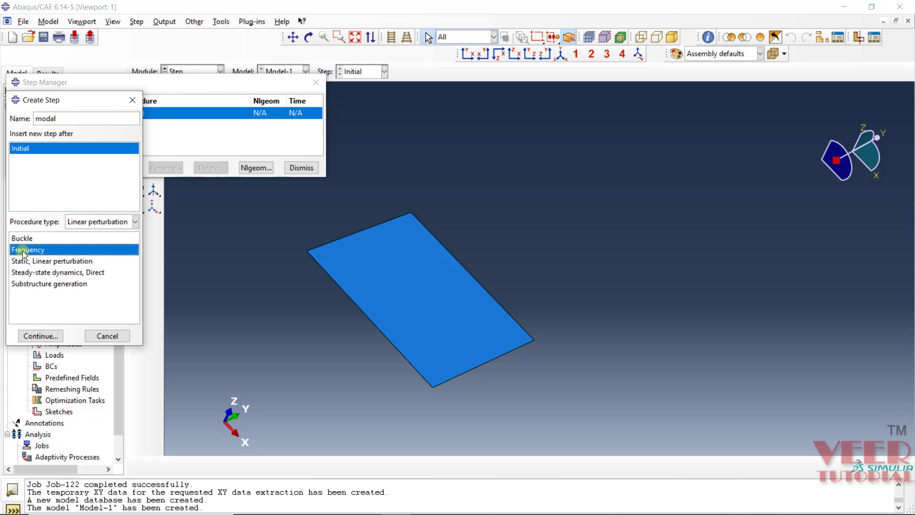
click(40, 336)
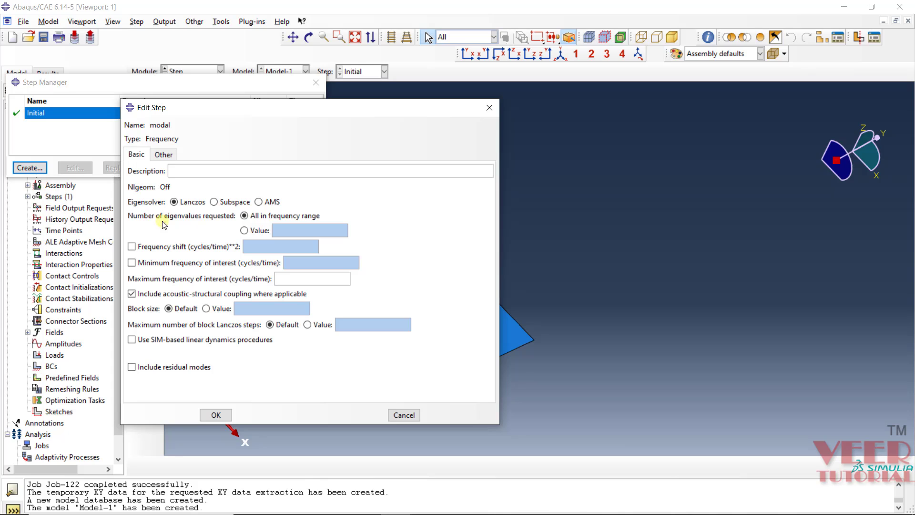
Request 10 eigenvalues for the modal step, save it and close the Step Manager
click(244, 230)
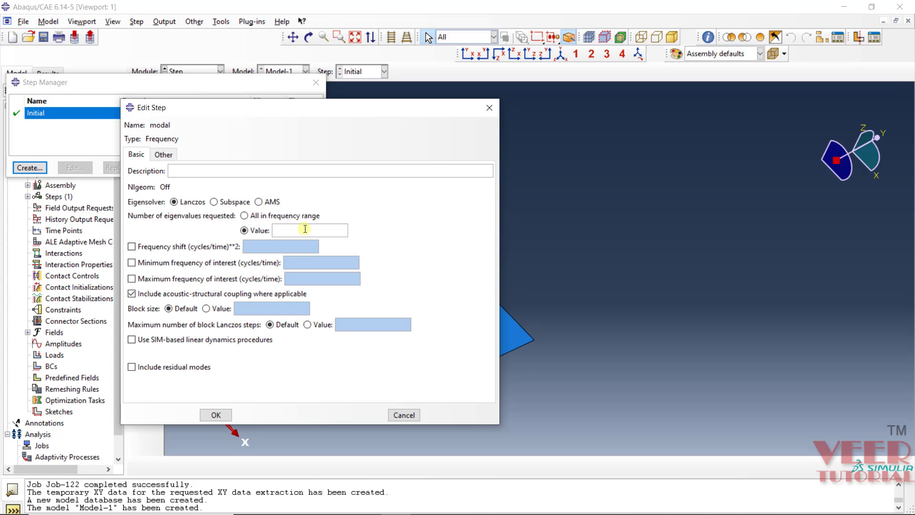
click(305, 229)
text(10)
click(217, 414)
click(299, 167)
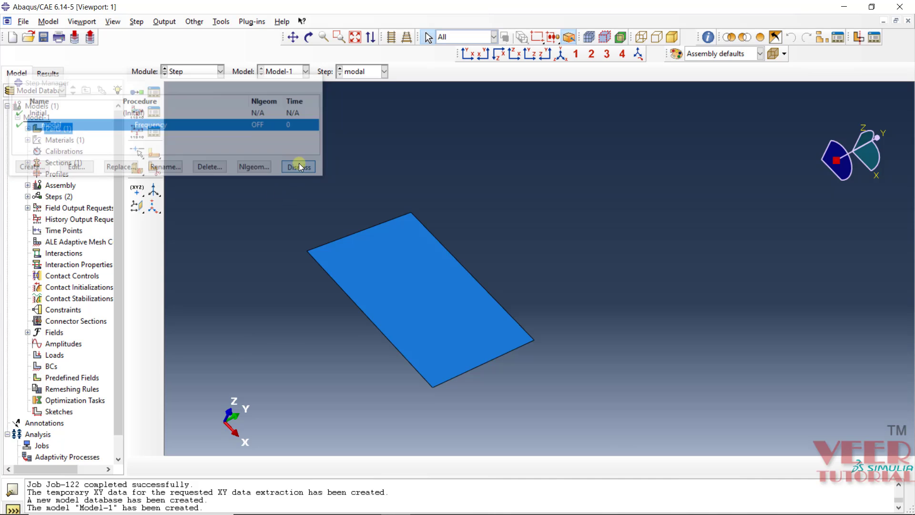
Switch to the Load module and open the Boundary Condition Manager
click(199, 71)
click(200, 131)
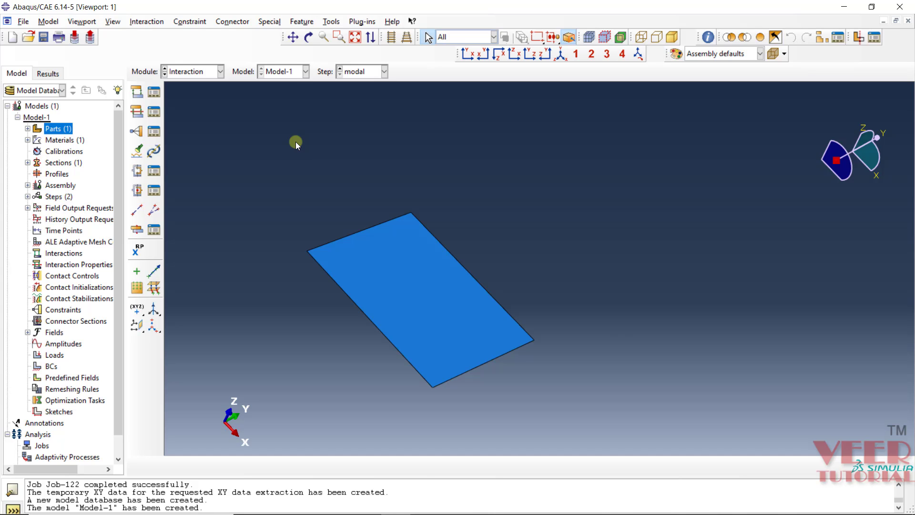
click(190, 71)
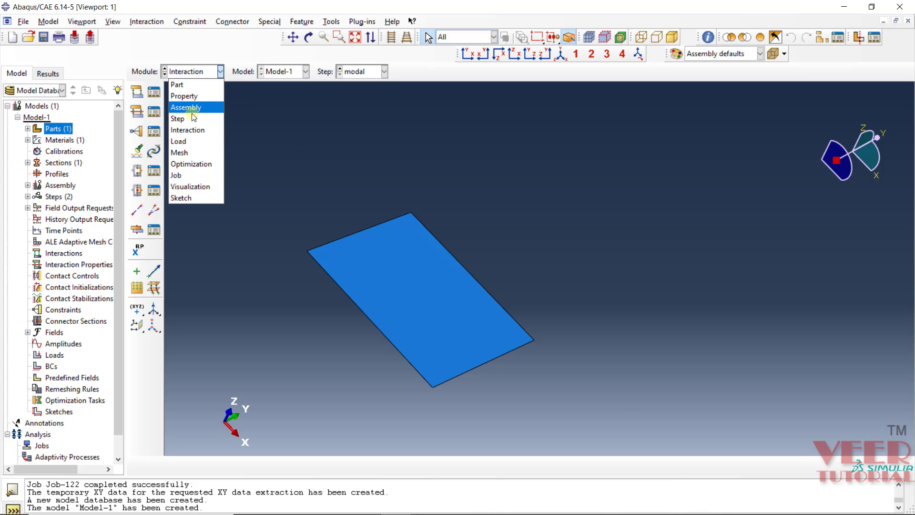
click(183, 143)
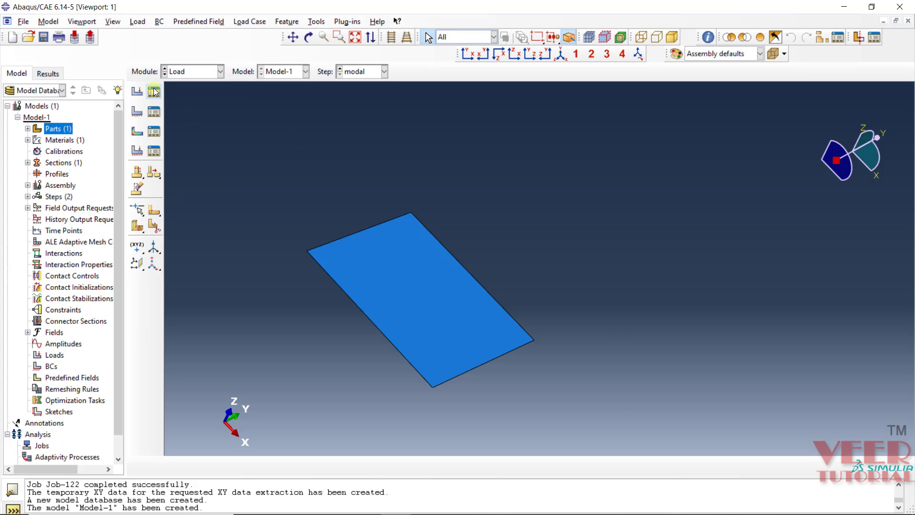
click(156, 118)
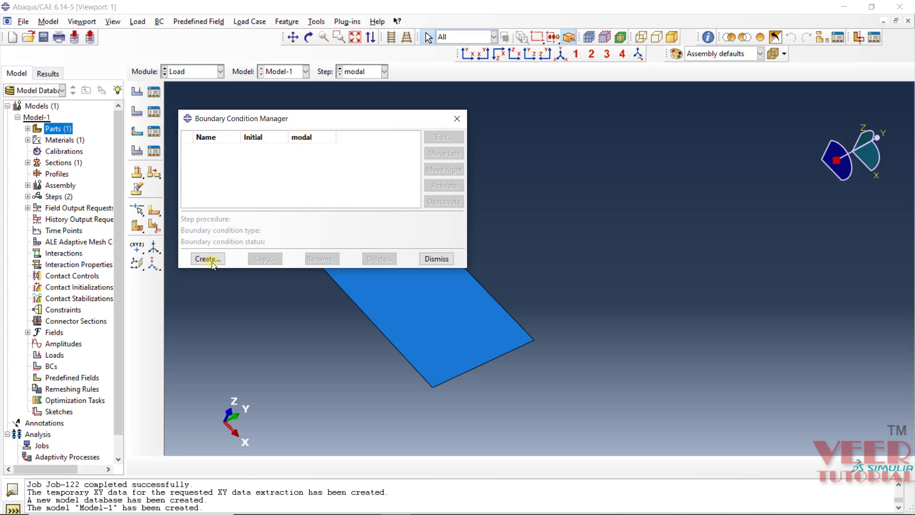
Start a Symmetry/Antisymmetry/Encastre boundary condition named BC-1 in the Initial step
click(212, 262)
scroll(821, 309, down, 3)
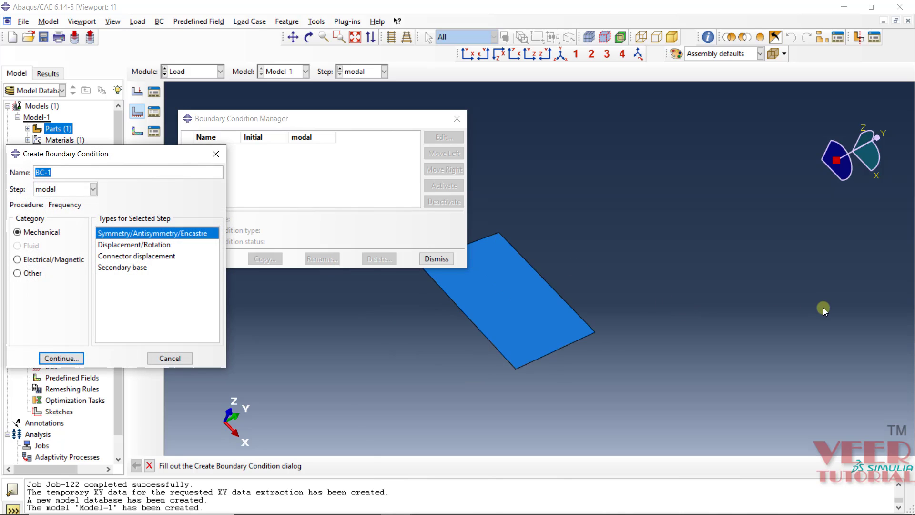
scroll(647, 294, up, 3)
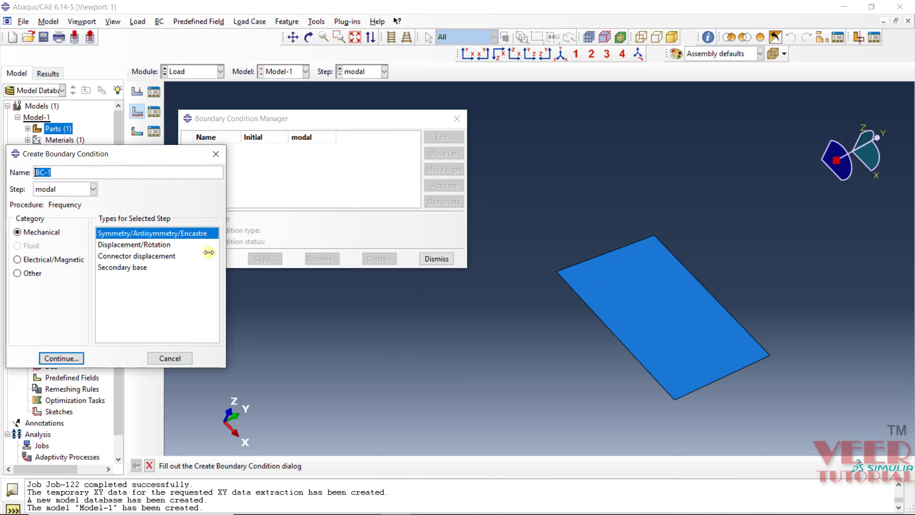
click(57, 190)
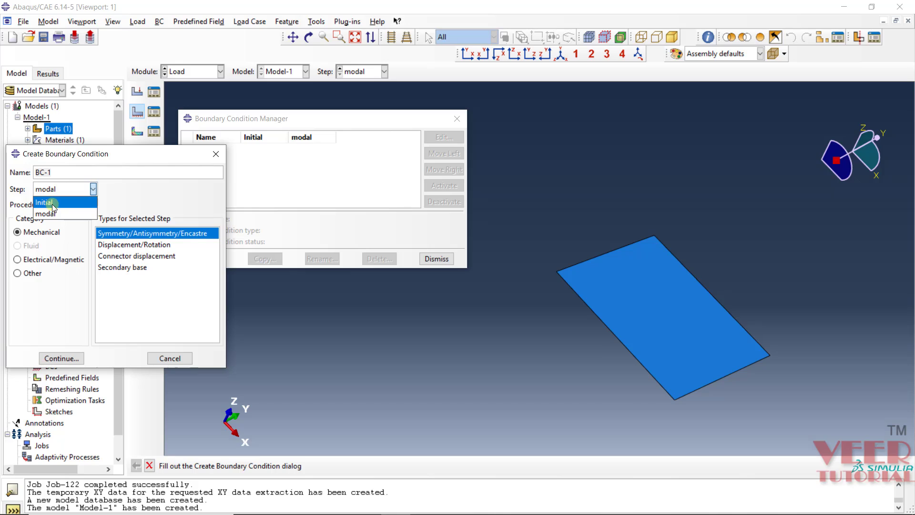
click(52, 204)
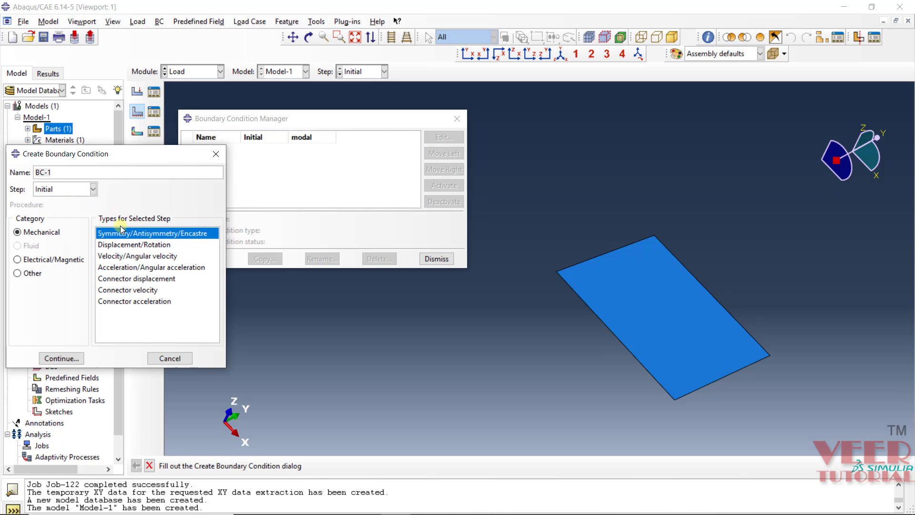
click(61, 358)
Apply the ENCASTRE constraint to the plate's upper short edge and close the Boundary Condition Manager
scroll(625, 244, up, 4)
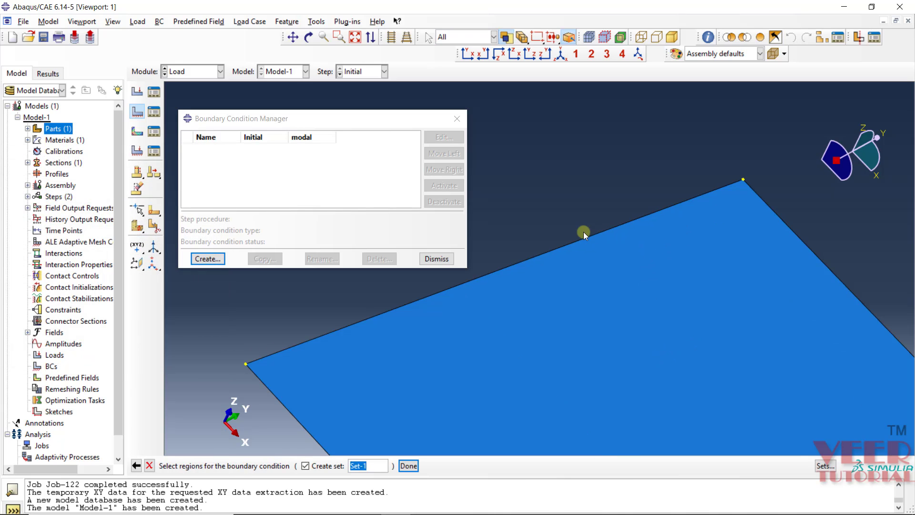
click(583, 241)
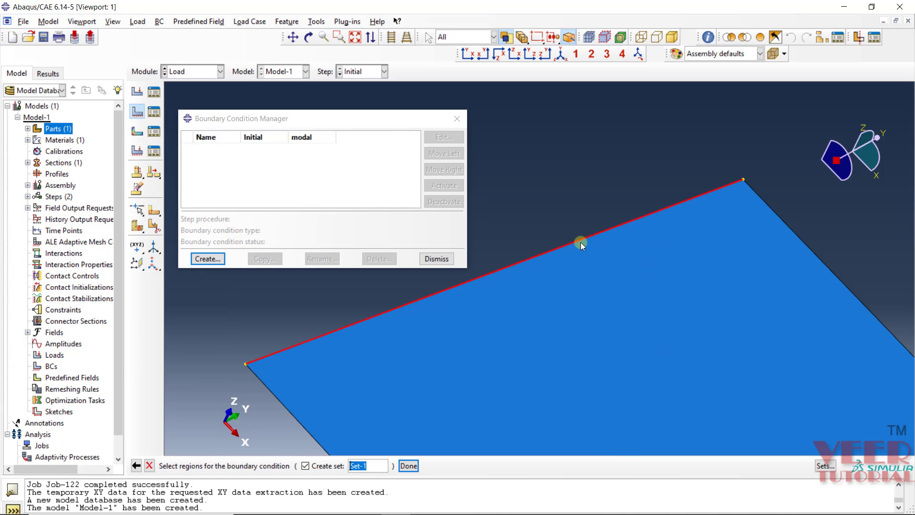
scroll(539, 207, down, 5)
click(410, 468)
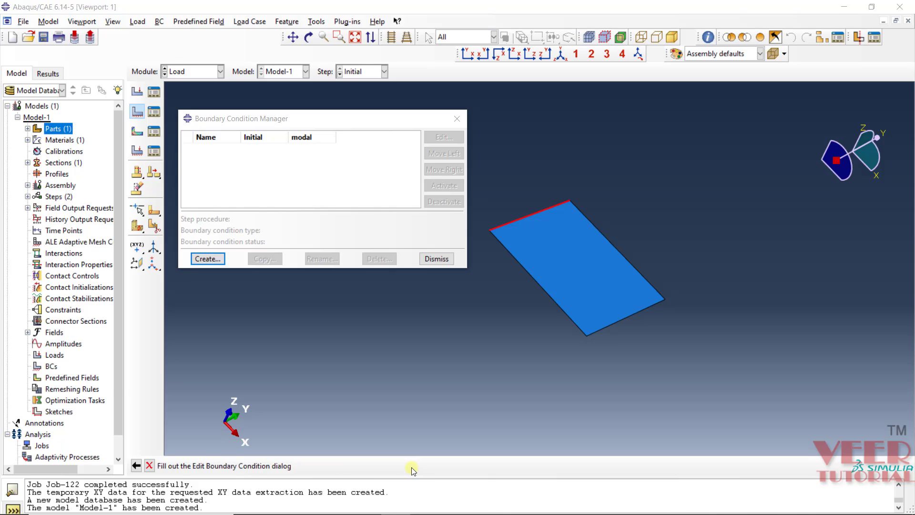
click(25, 361)
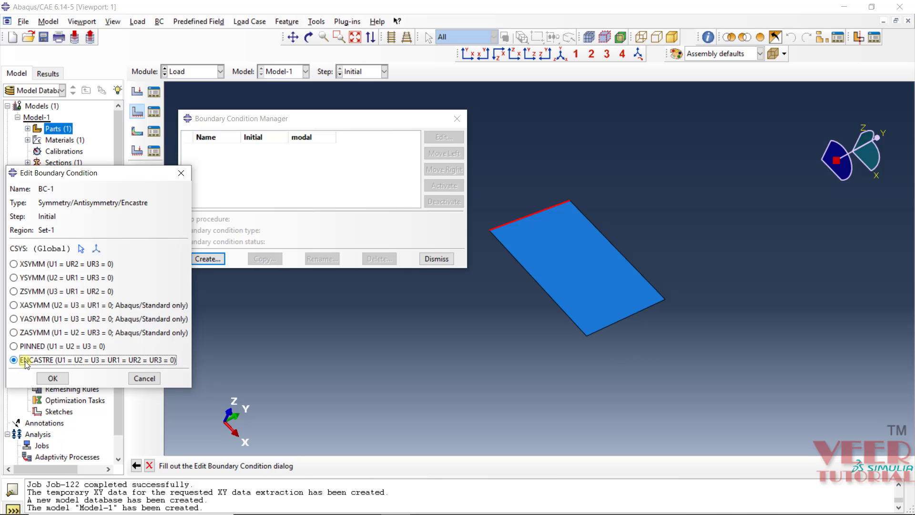
click(52, 377)
click(437, 259)
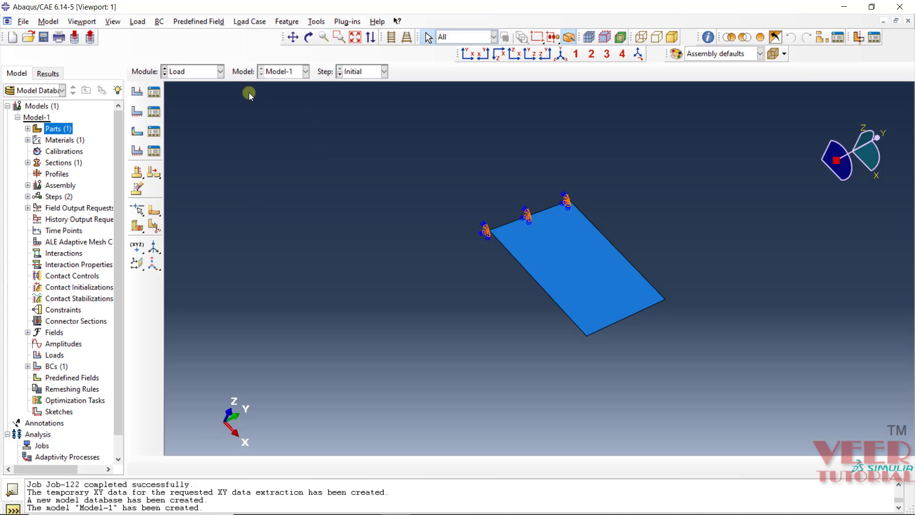
Switch to the Mesh module and seed the plate assembly with an approximate global size of 0.01
click(212, 72)
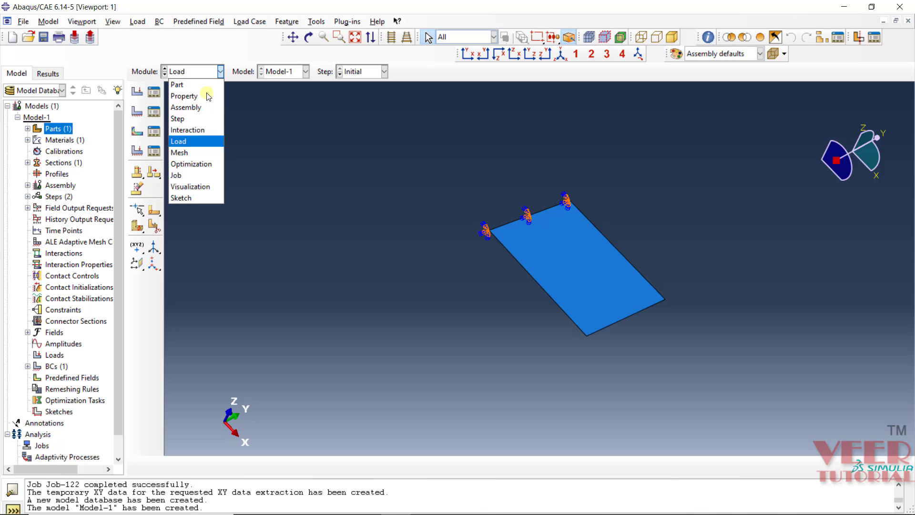
click(190, 150)
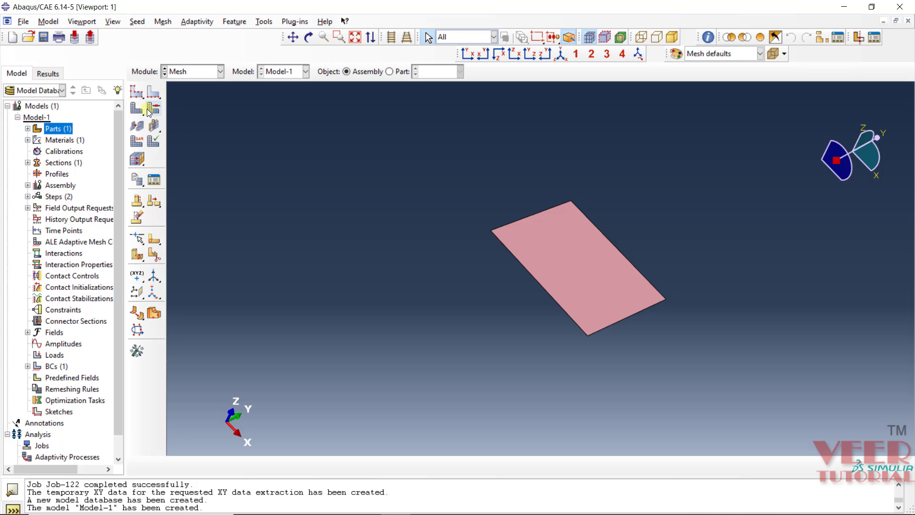
click(134, 94)
click(121, 222)
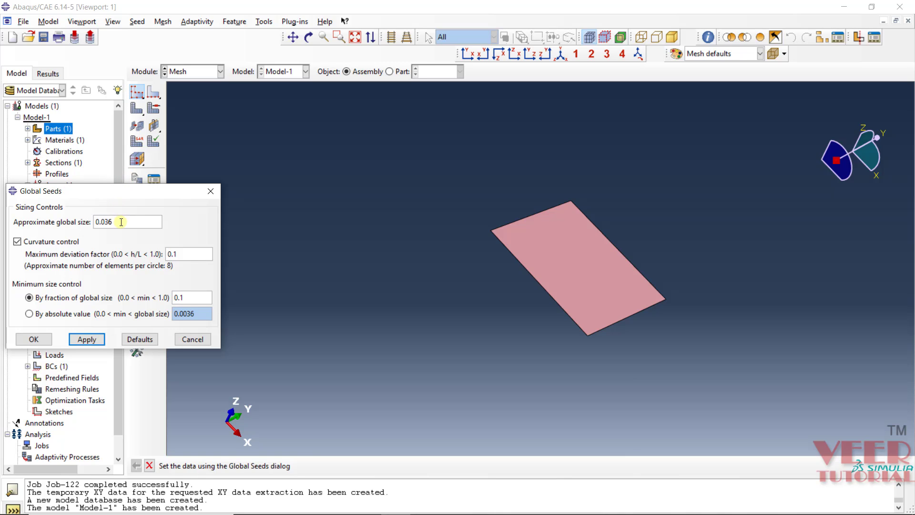
key(BackSpace)
key(BackSpace)
text(1)
click(87, 339)
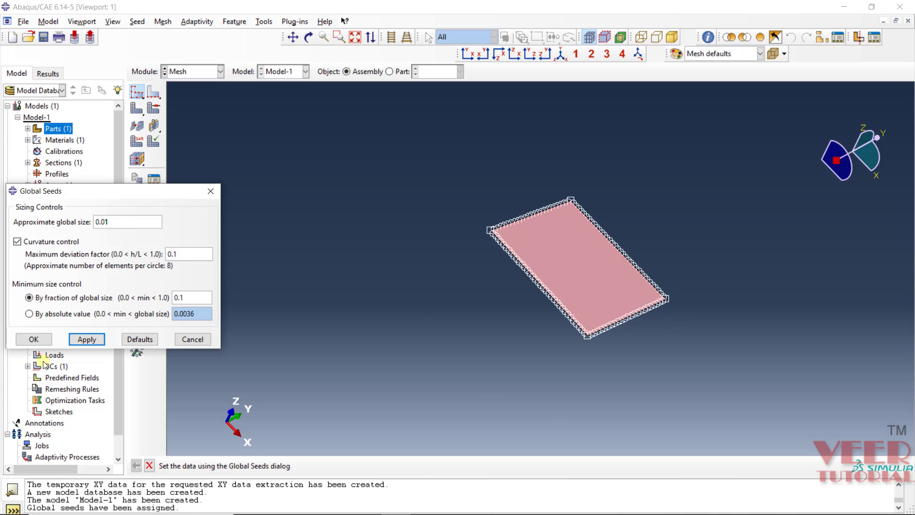
click(34, 339)
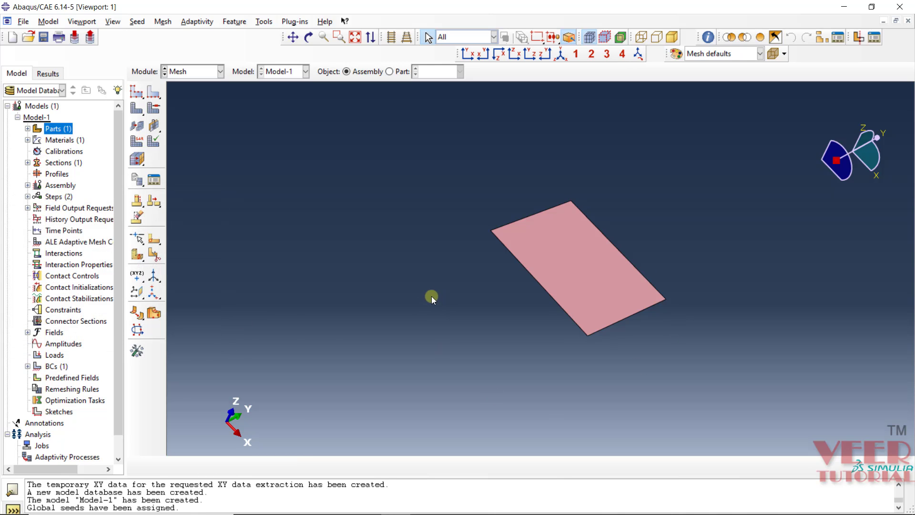
Switch to the Job module and create a job named Job-modal from Model-1
click(199, 73)
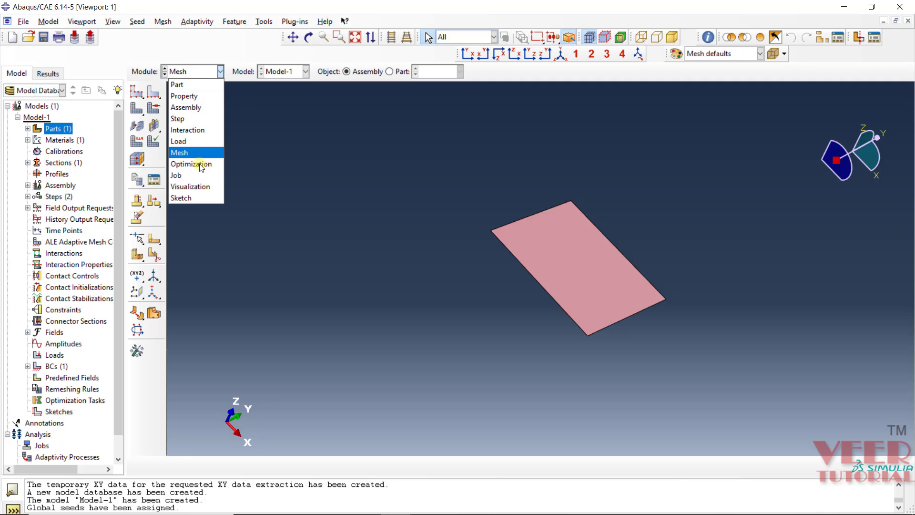
click(191, 176)
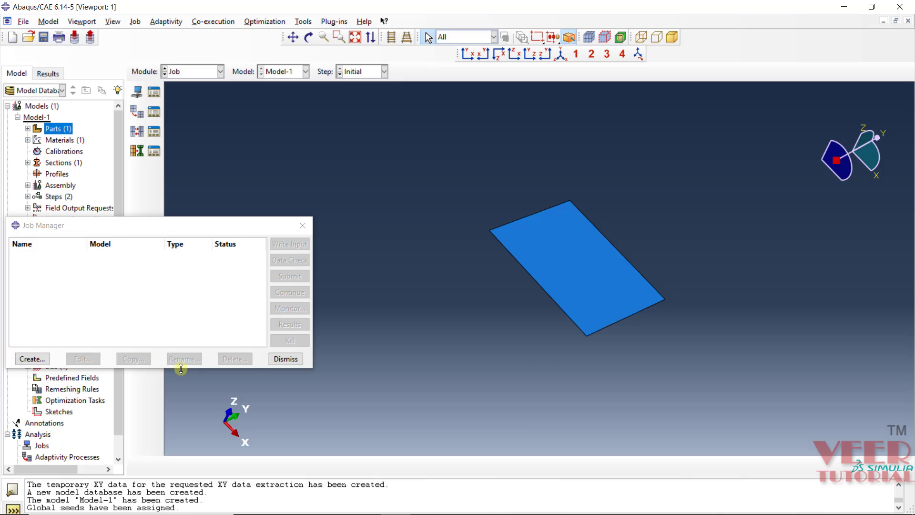
click(32, 359)
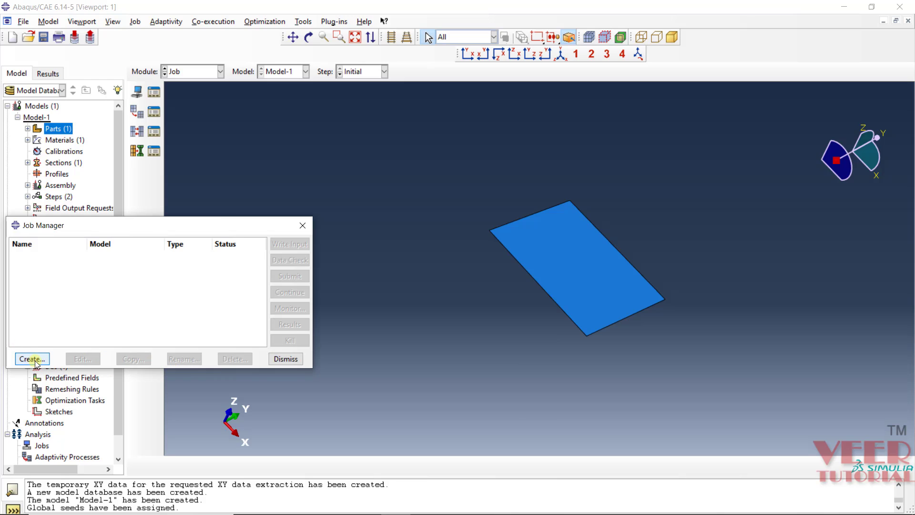
click(192, 238)
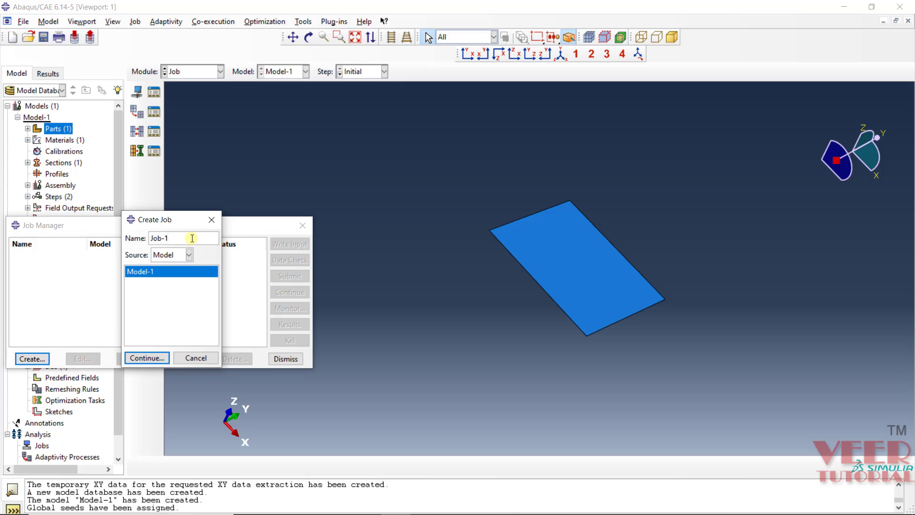
key(BackSpace)
text(modal)
click(146, 358)
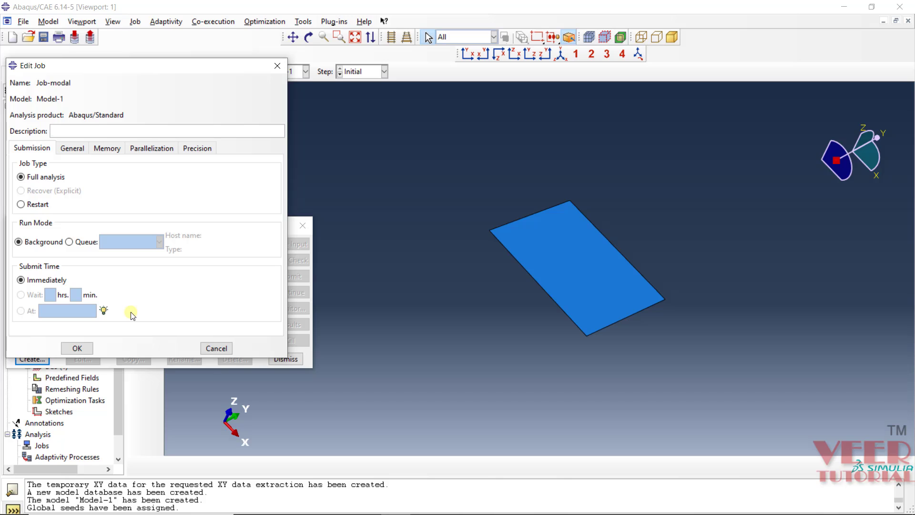
Enable multiple processors for Job-modal, raise the processor count by two, then save the job and close the Job Manager
click(153, 149)
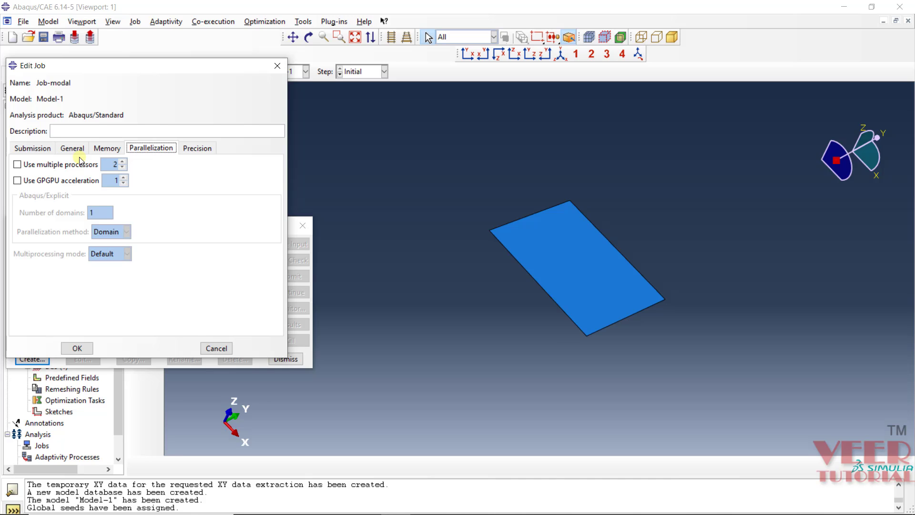
click(18, 165)
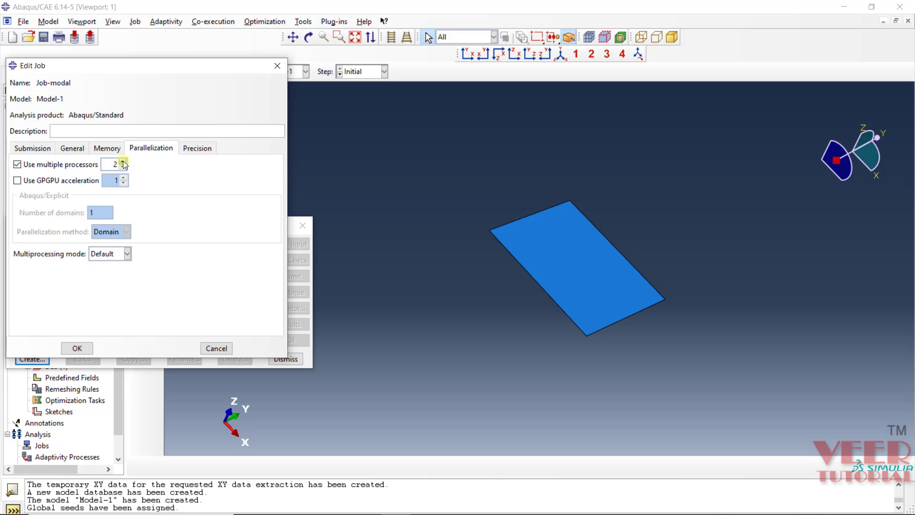
click(123, 162)
click(124, 162)
click(76, 347)
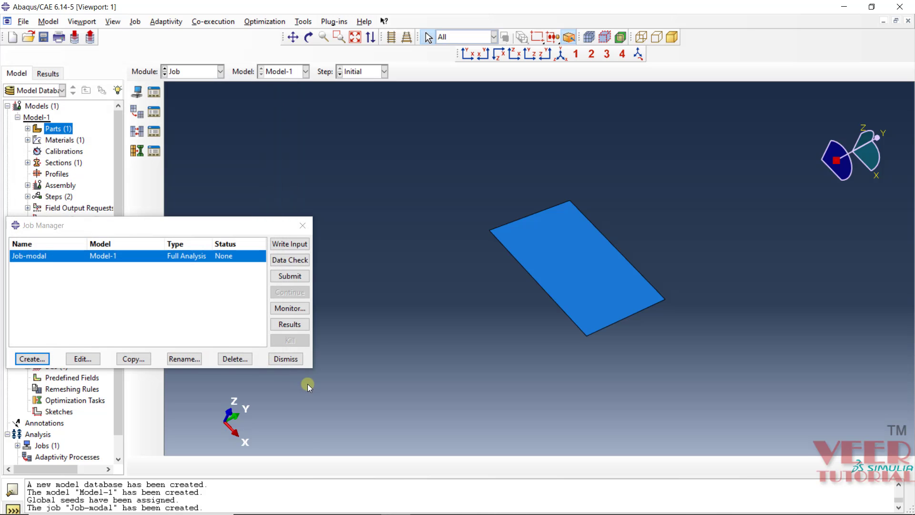
click(292, 363)
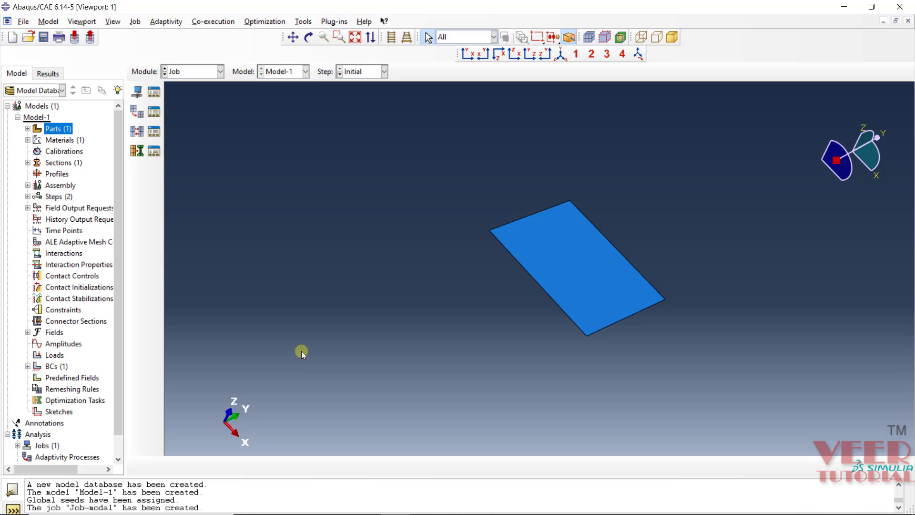
click(23, 21)
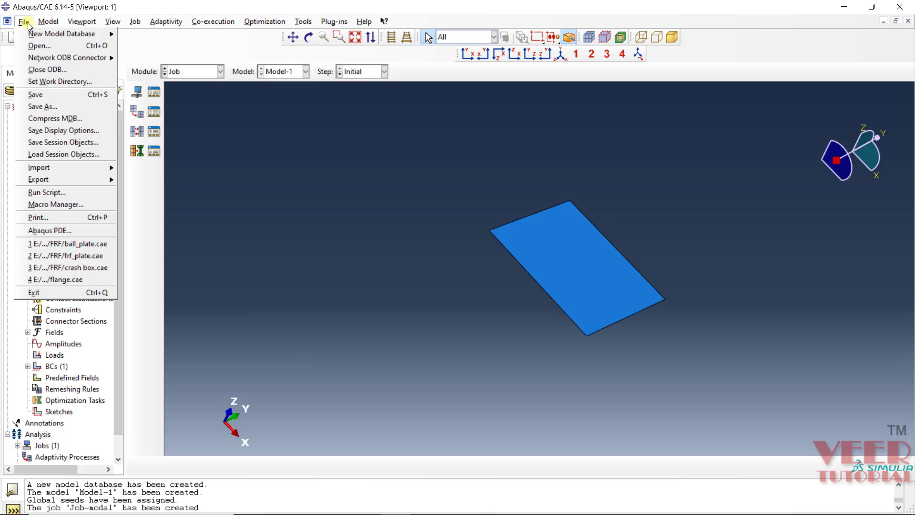
click(57, 105)
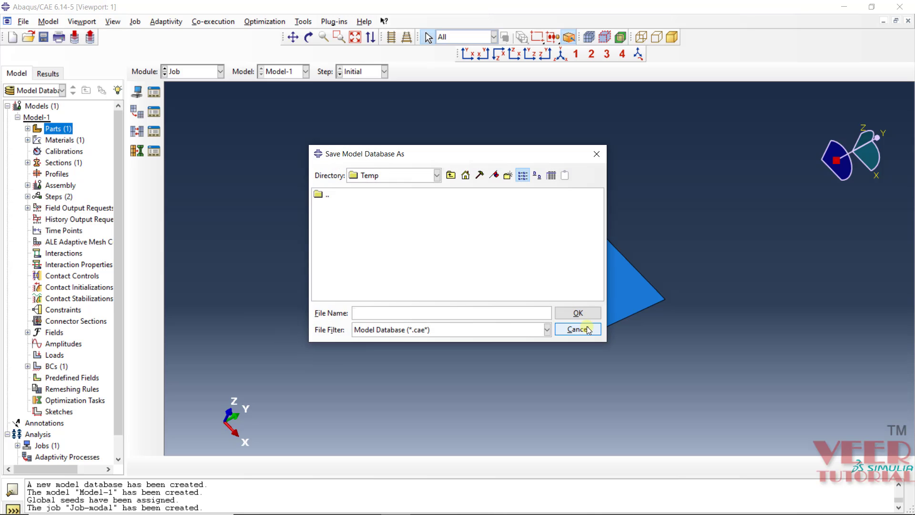
click(588, 330)
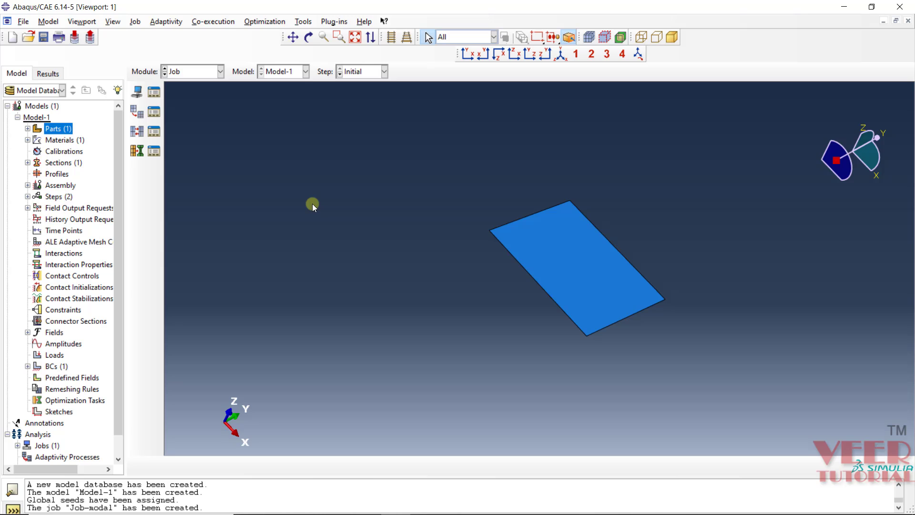
Set the work directory to E:\ABAQUS Recordings\files\FRF Plate
click(25, 22)
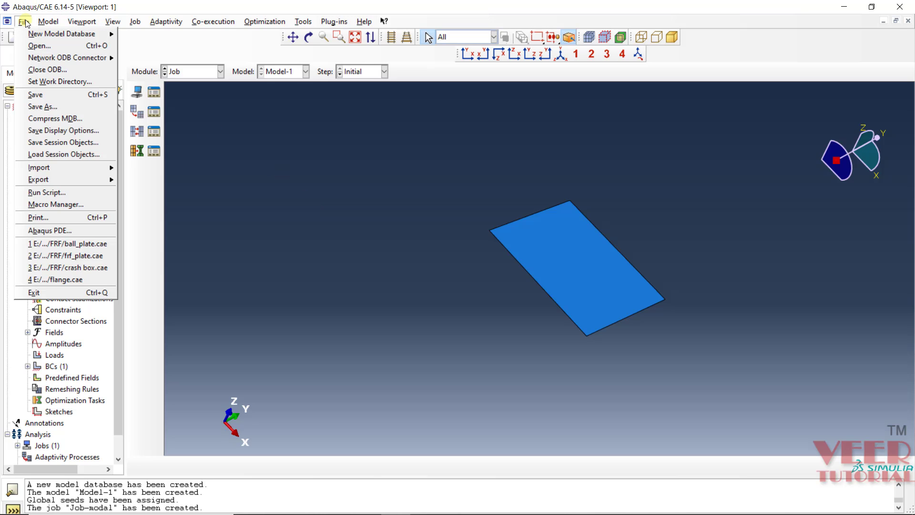
click(64, 82)
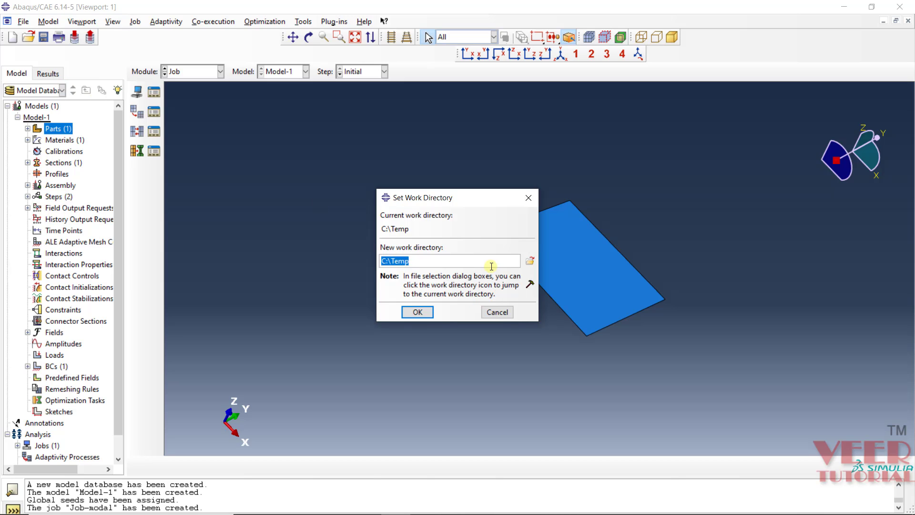
text(E:\ABAQUS Recordings\files\FRF Plate)
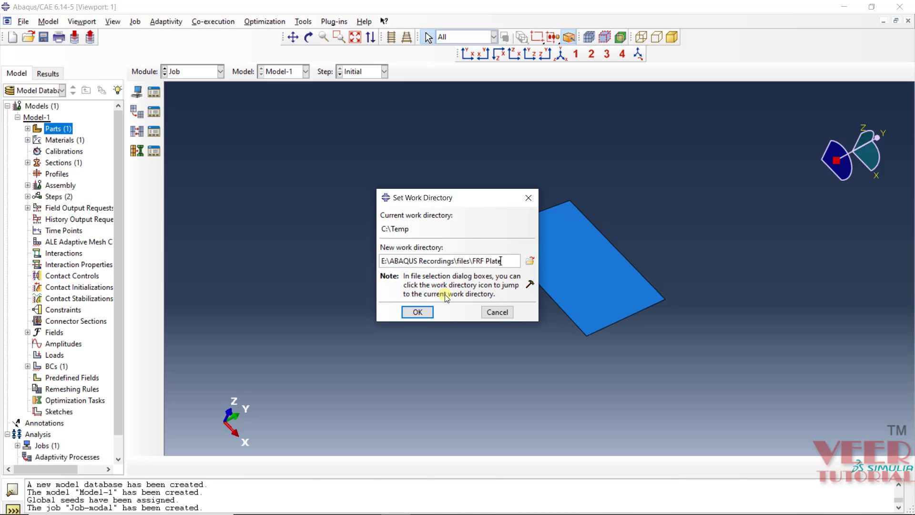
click(418, 312)
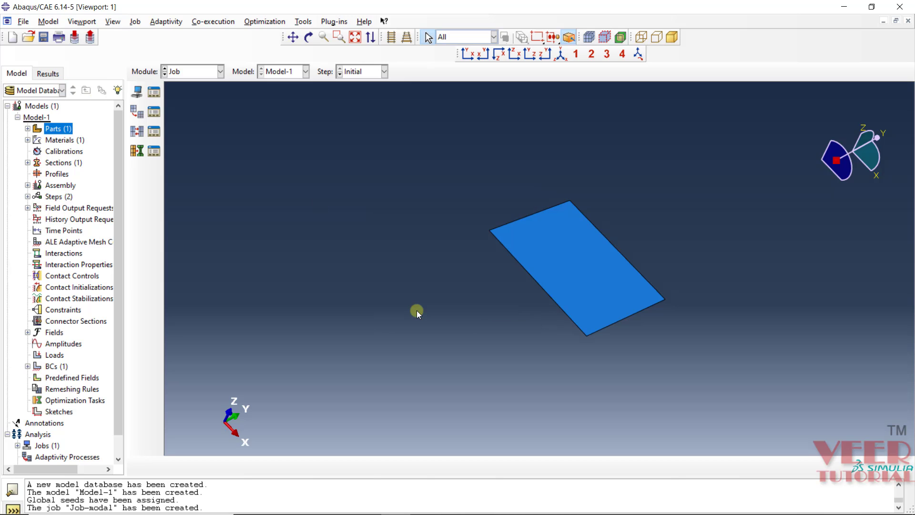
Save the model database as modal_plate in the E:\ABAQUS Recordings\files\FRF Plate folder
click(23, 22)
click(42, 106)
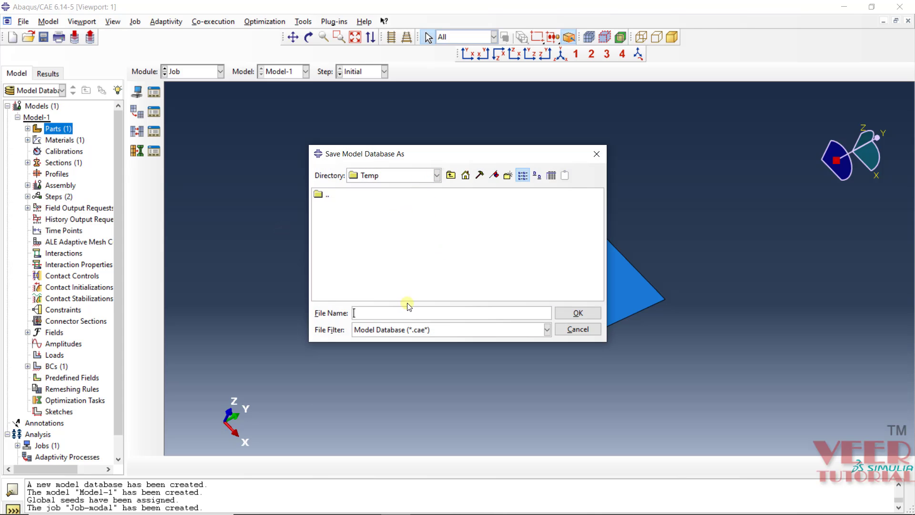
text(E:\ABAQUS Recordings\files\FRF Plate)
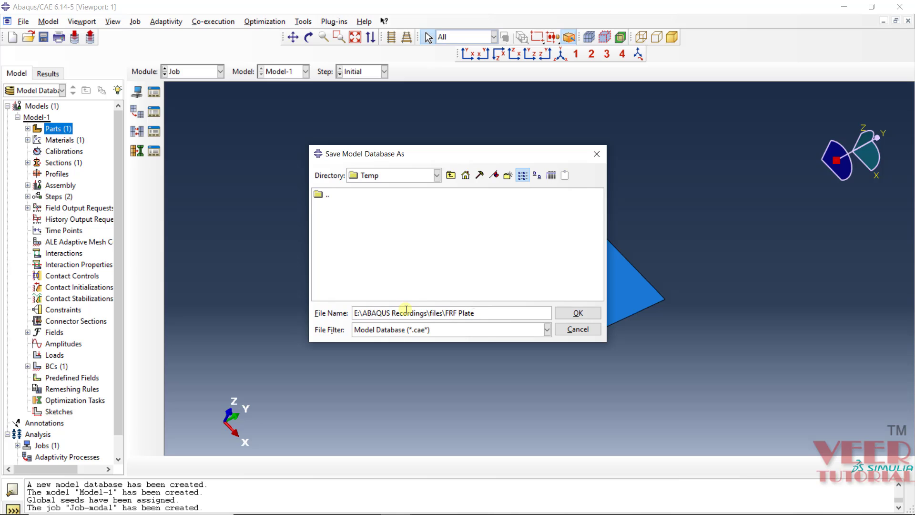
key(Return)
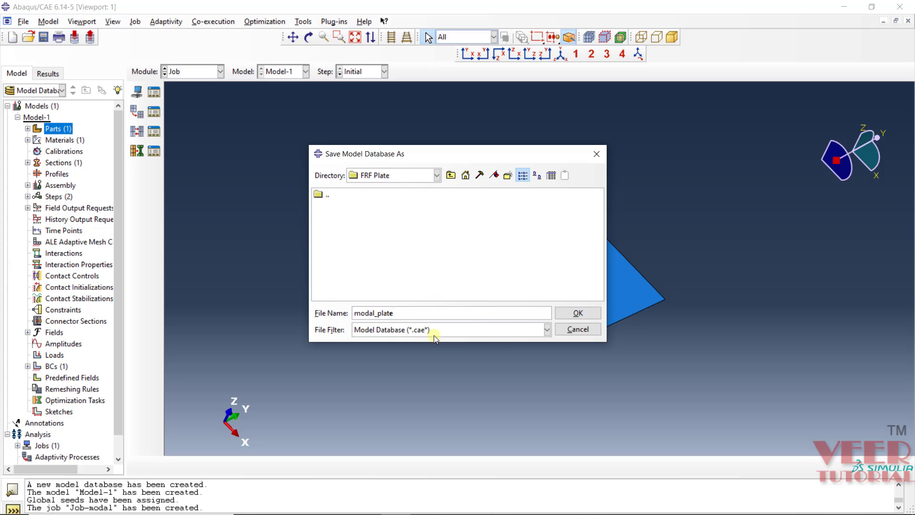
click(579, 312)
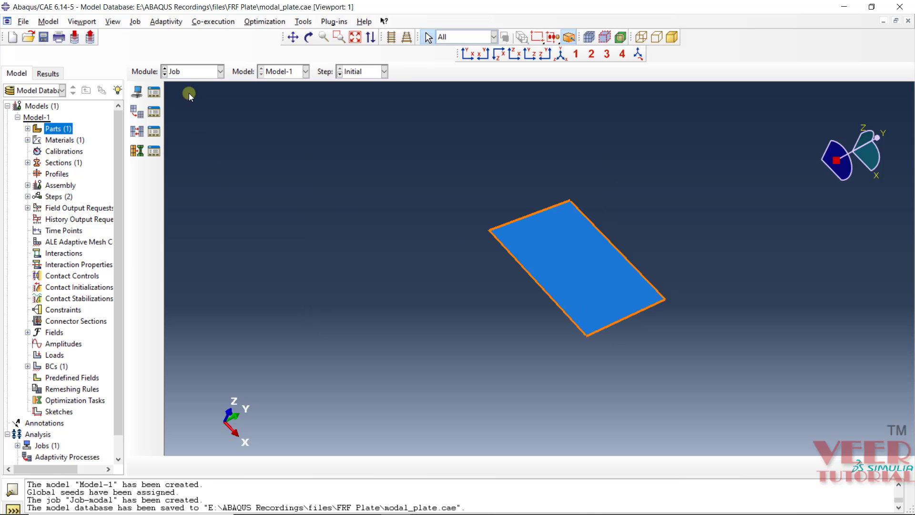
Try to submit Job-modal for analysis and decline to continue with the unmeshed plate instance
click(159, 92)
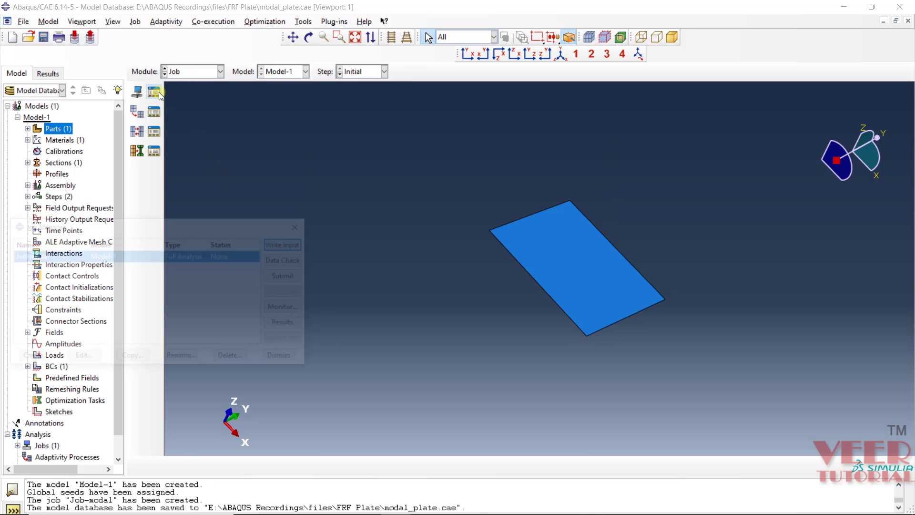
click(296, 277)
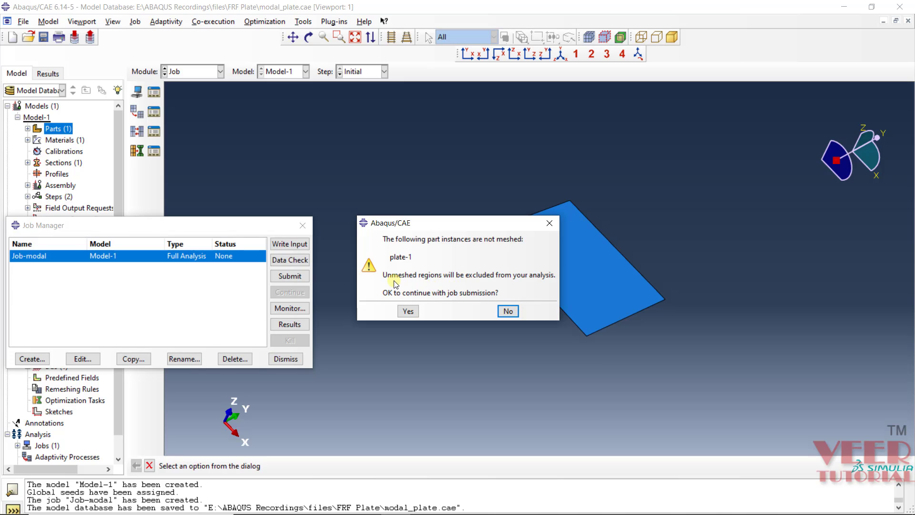
click(508, 312)
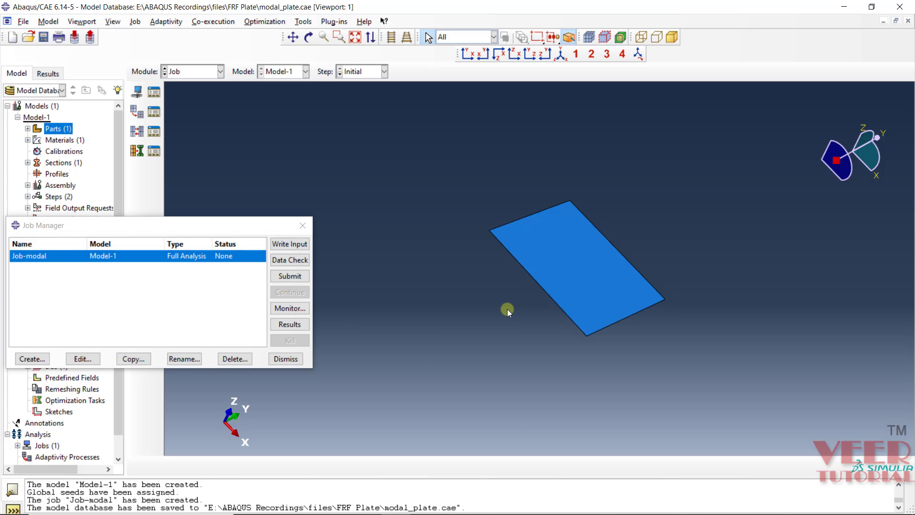
click(292, 362)
Switch to the Mesh module and mesh the plate part instance with the assigned global seeds
click(177, 70)
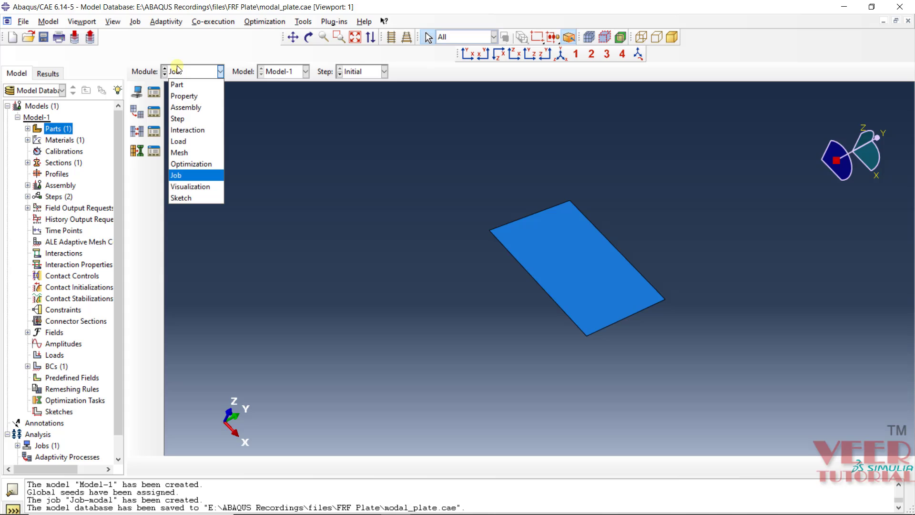
click(196, 153)
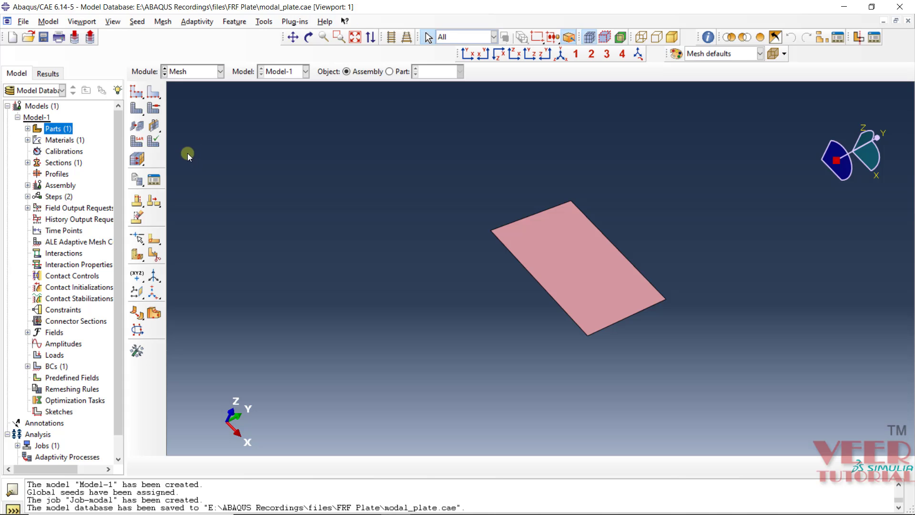
click(136, 109)
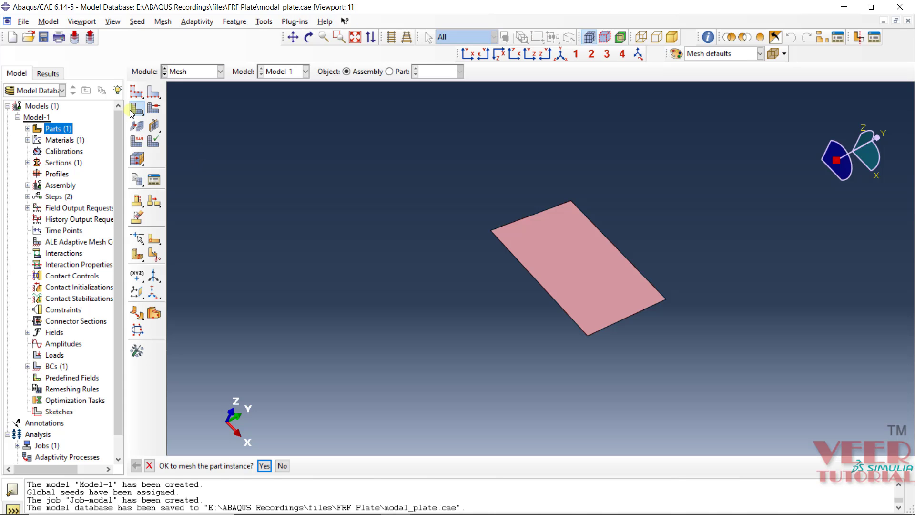
click(264, 465)
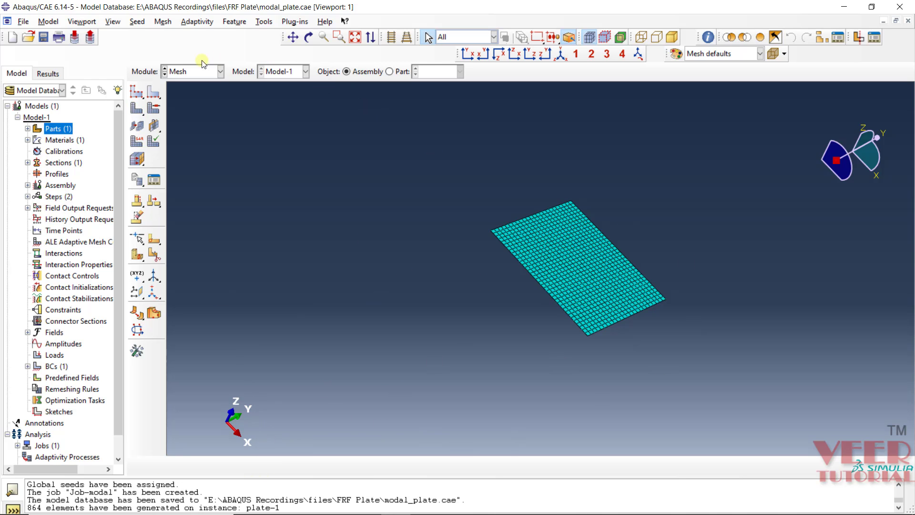
Return to the Job module and submit Job-modal for analysis from the Job Manager
click(192, 71)
click(193, 175)
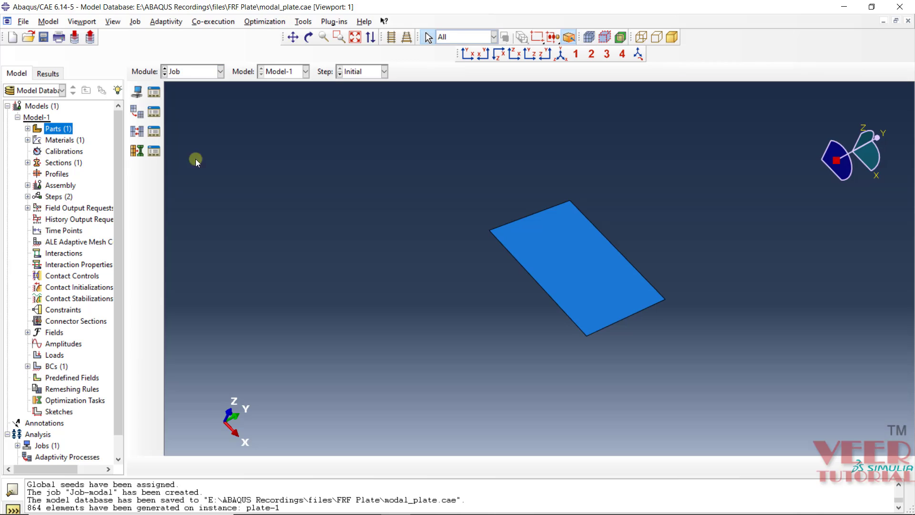
click(154, 91)
click(290, 276)
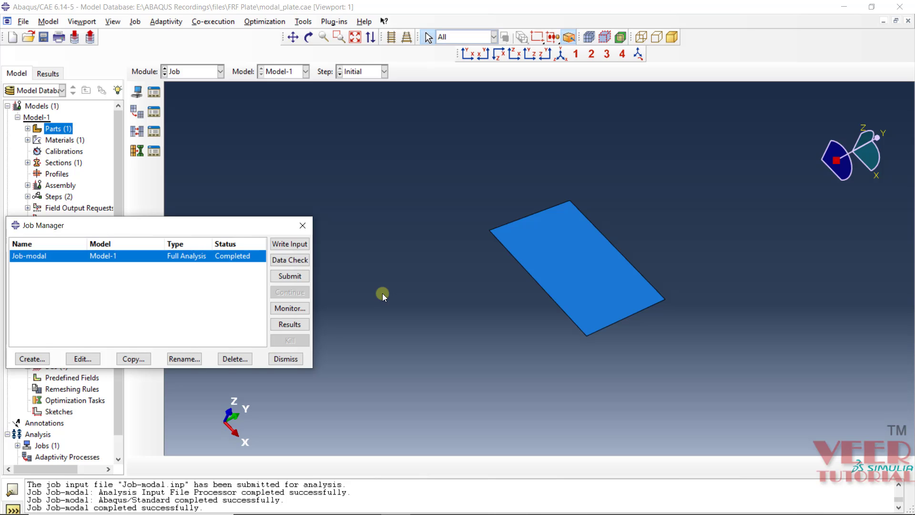
Open the Job-modal results and plot the displacement magnitude contours on the deformed plate
click(299, 328)
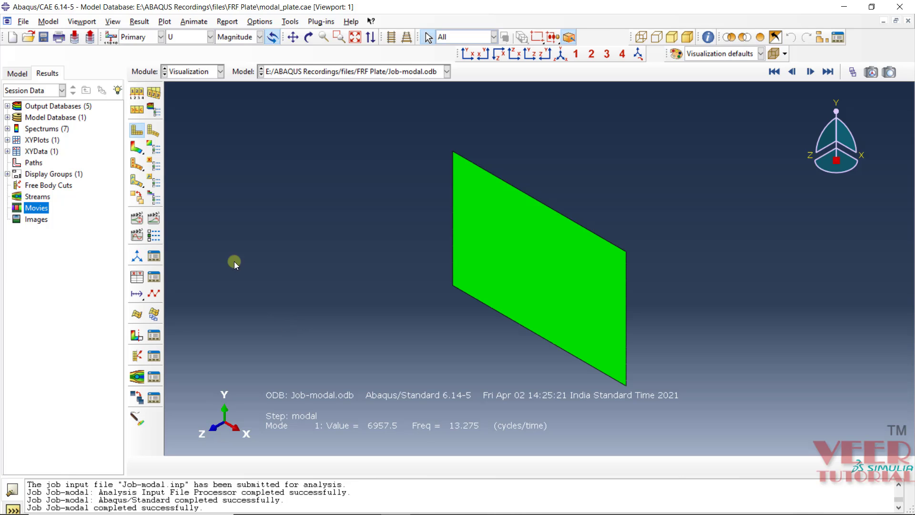
click(138, 149)
ctrl+alt+drag(466, 245, 490, 231)
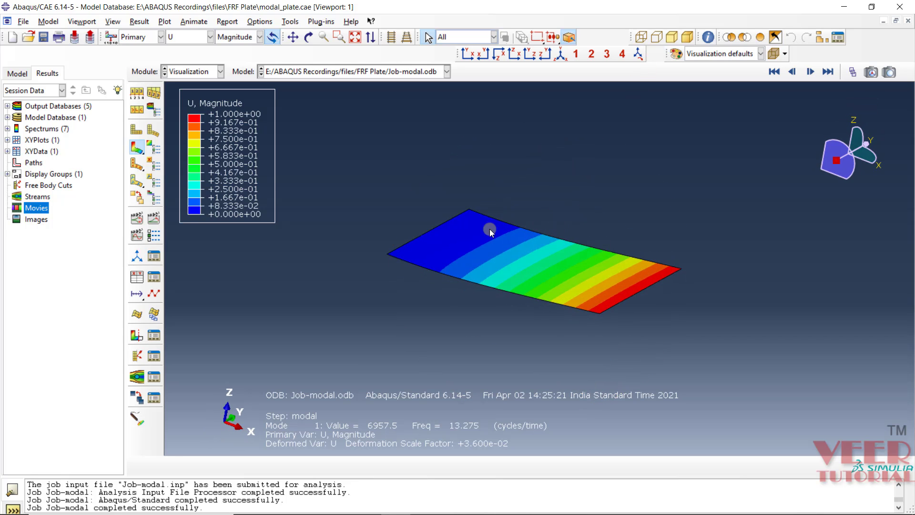
Play the plate's mode shapes as a time history animation, with a harmonic animation in between
click(153, 220)
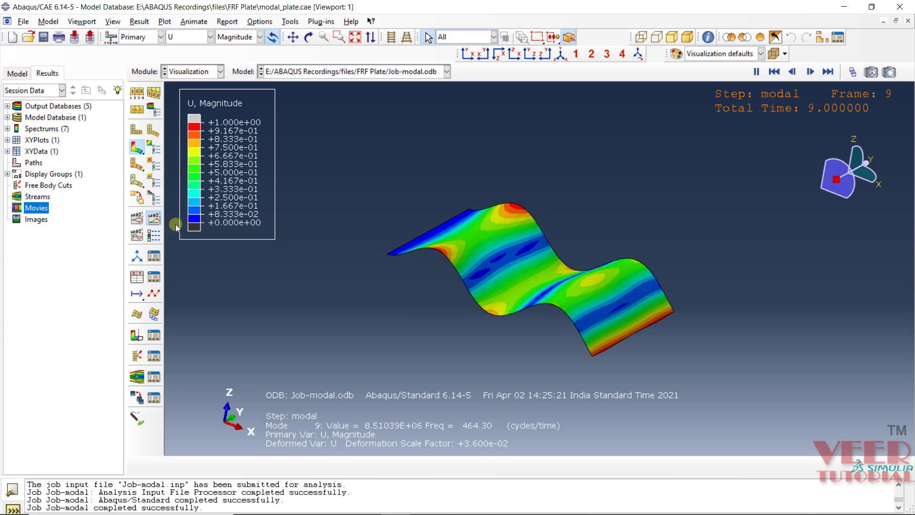
click(136, 236)
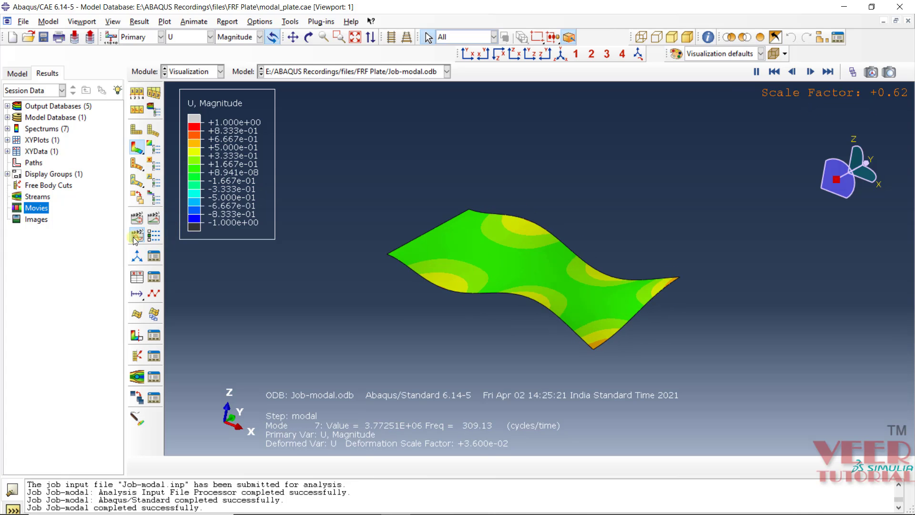
click(153, 219)
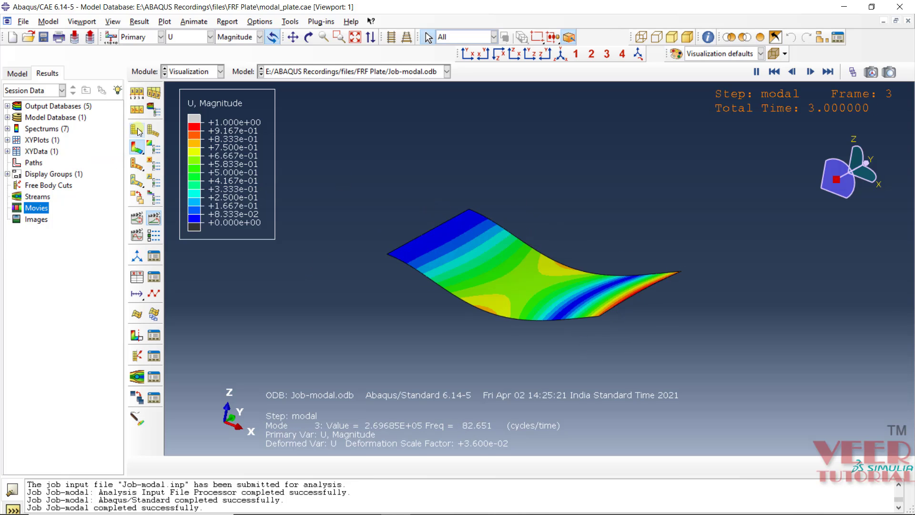
Examine the eigenvalues and frequencies of the modal step's modes in the Step/Frame list
click(141, 24)
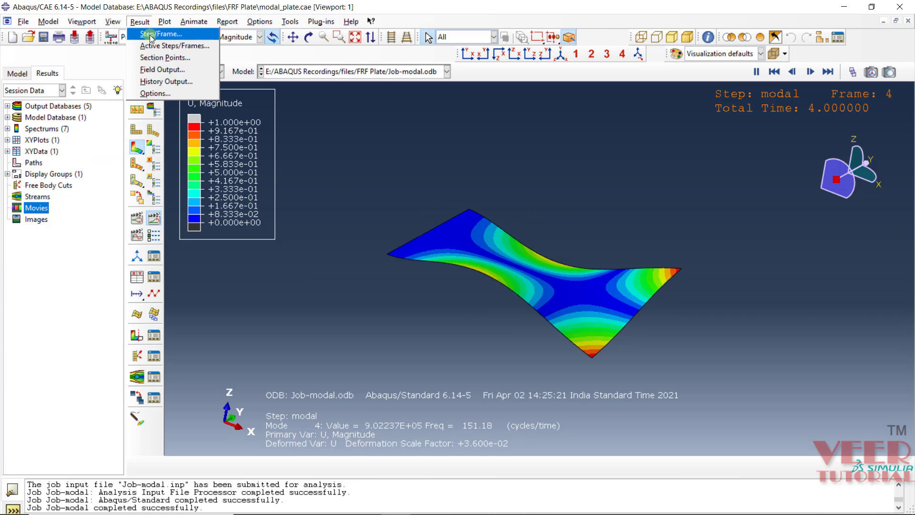
click(151, 34)
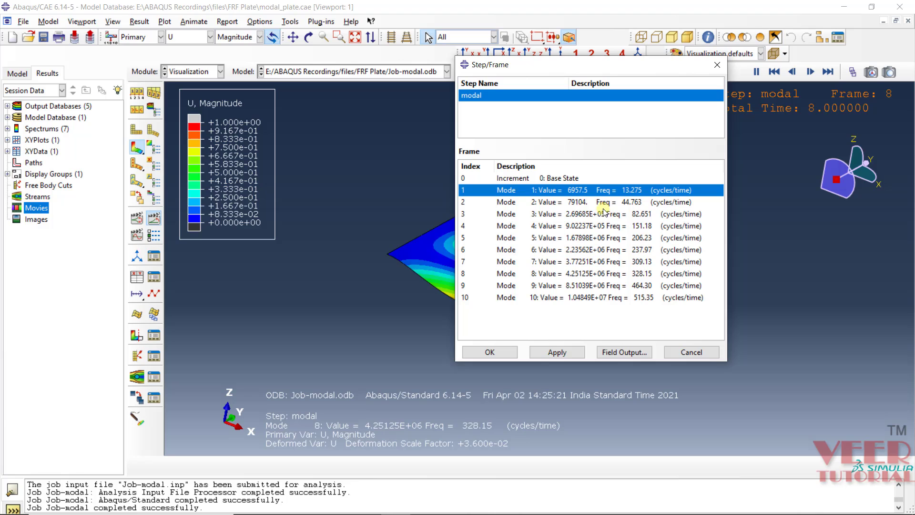
click(517, 203)
click(506, 215)
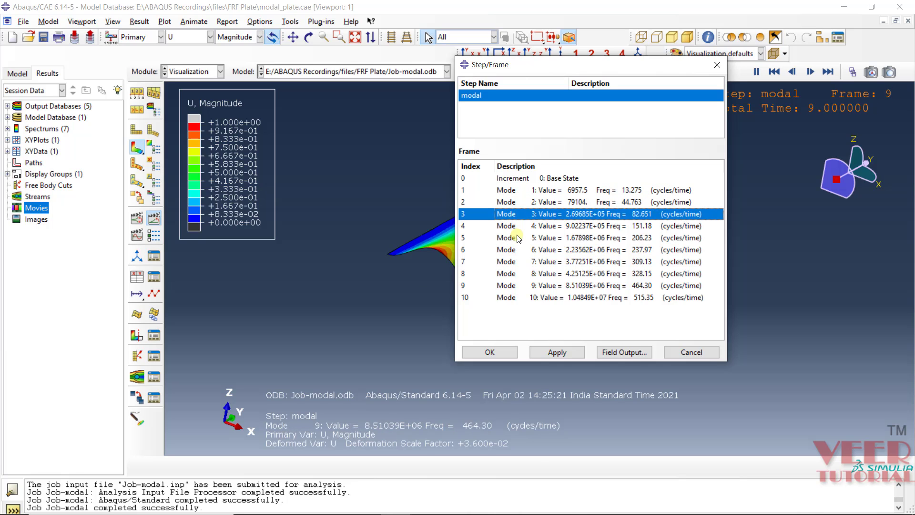
click(615, 191)
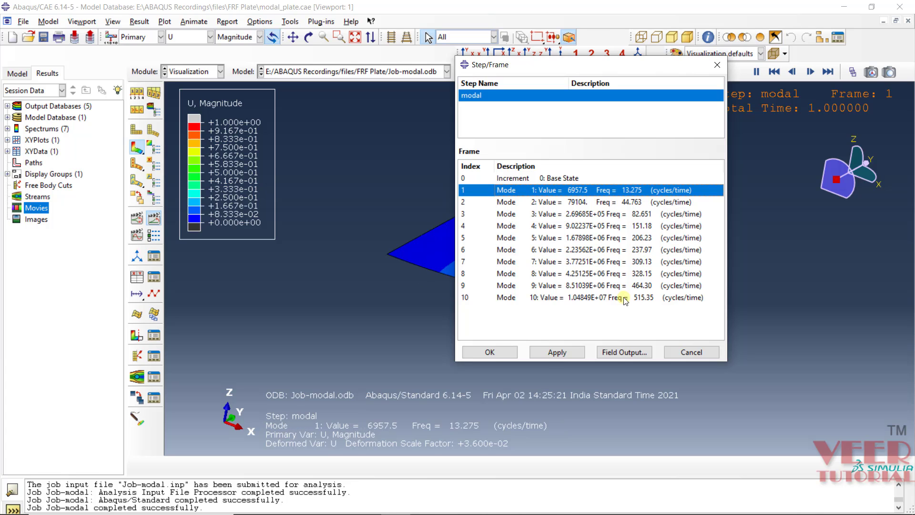
click(627, 191)
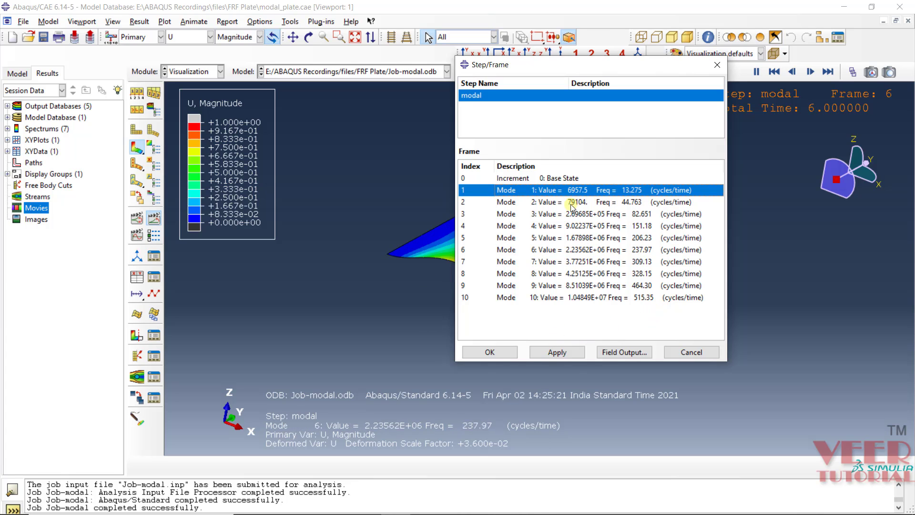
Choose mode 2 as the modal step's result frame, stop the animation and replot contours on the deformed plate
click(506, 203)
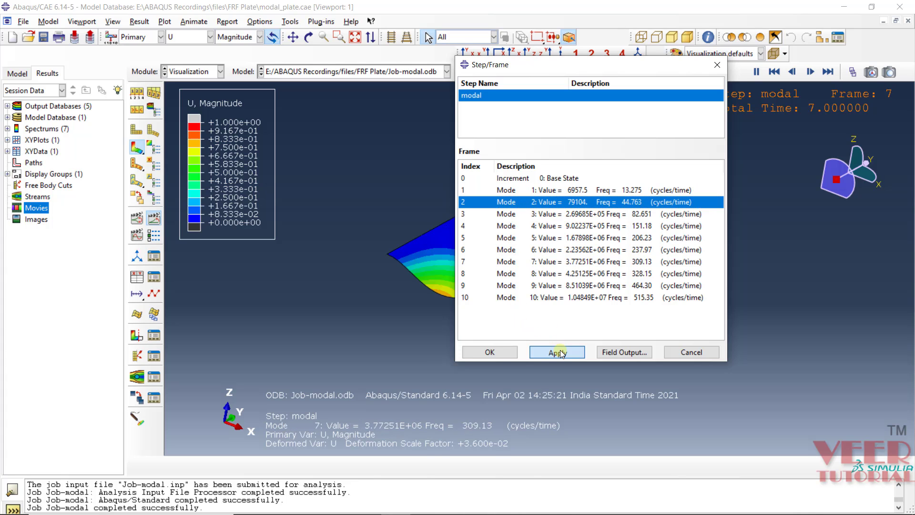
click(501, 355)
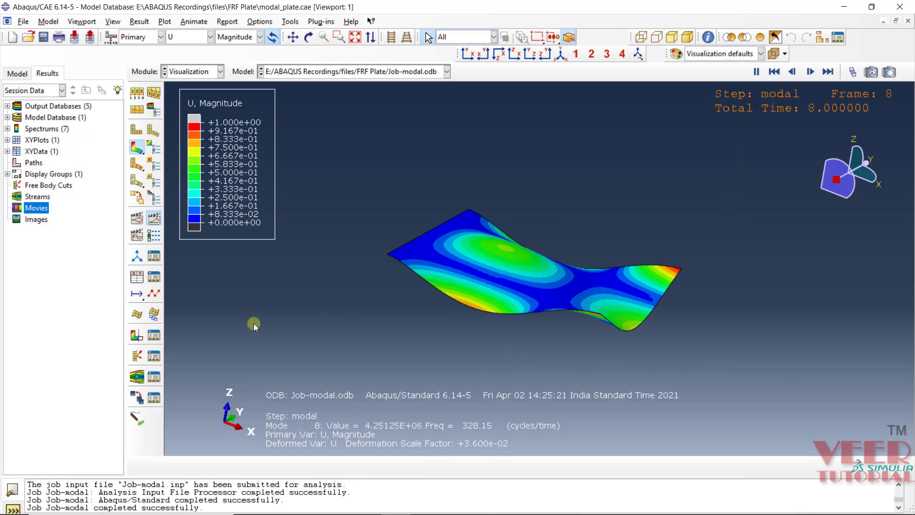
click(137, 130)
click(135, 148)
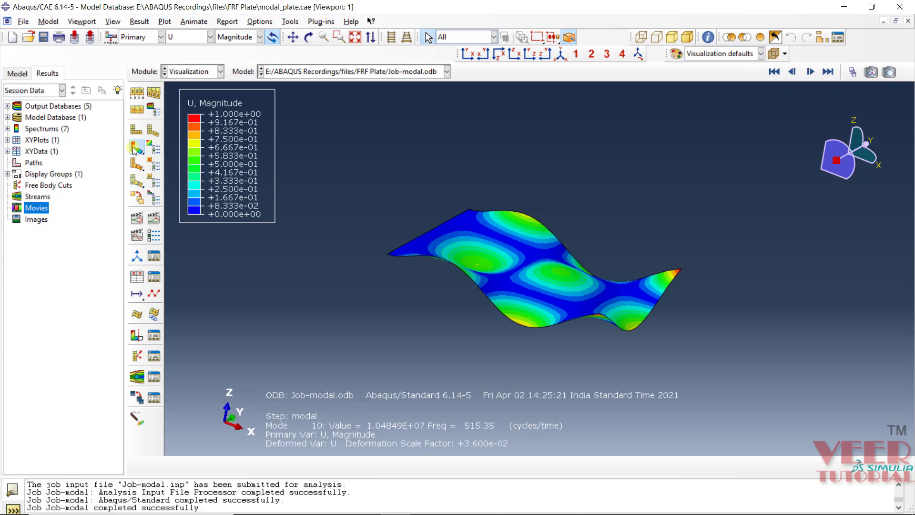